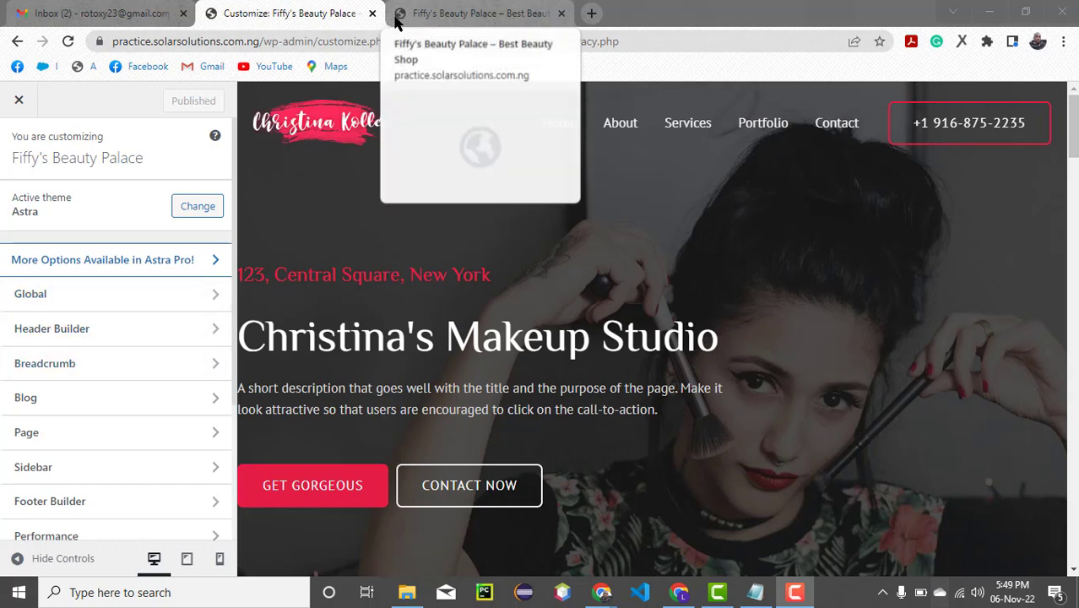
# - Open the image chooser for the site icon in the theme's Site Identity settings
pyautogui.moveTo(398, 17)
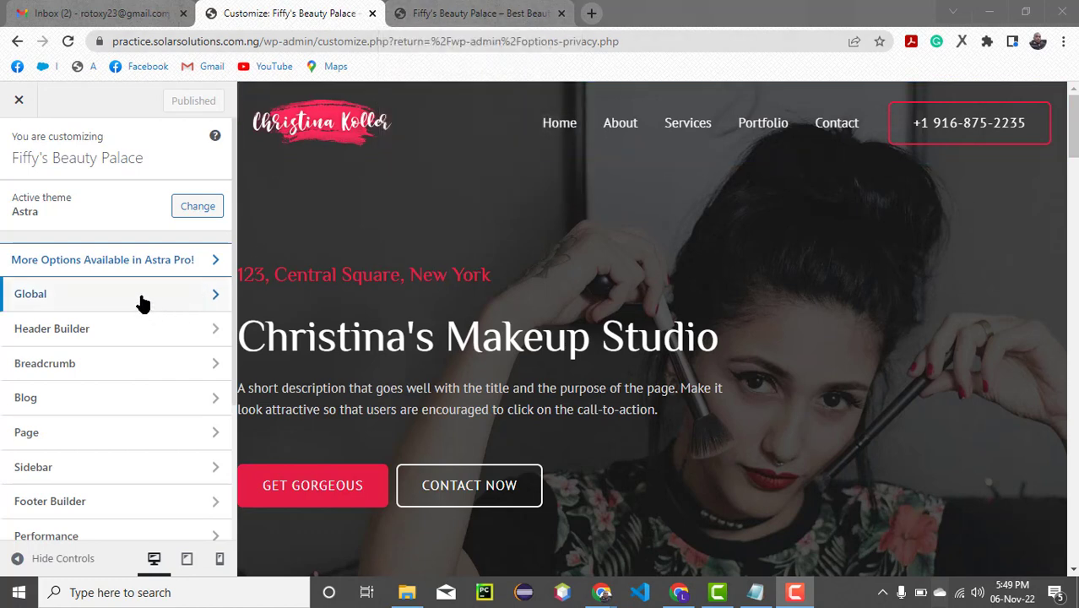
pyautogui.scroll(-3, 143, 304)
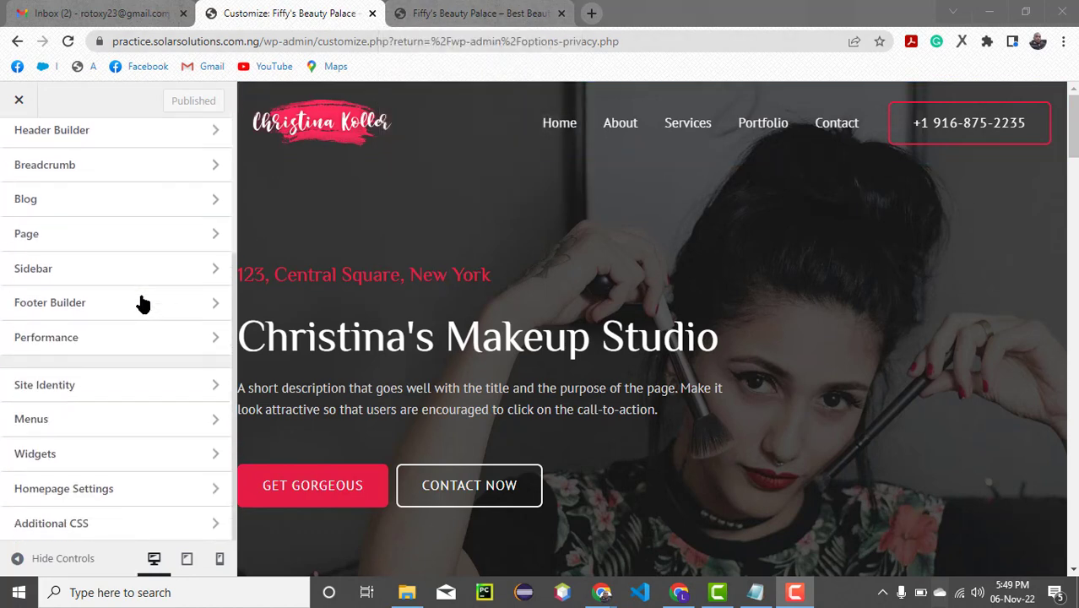
pyautogui.click(215, 390)
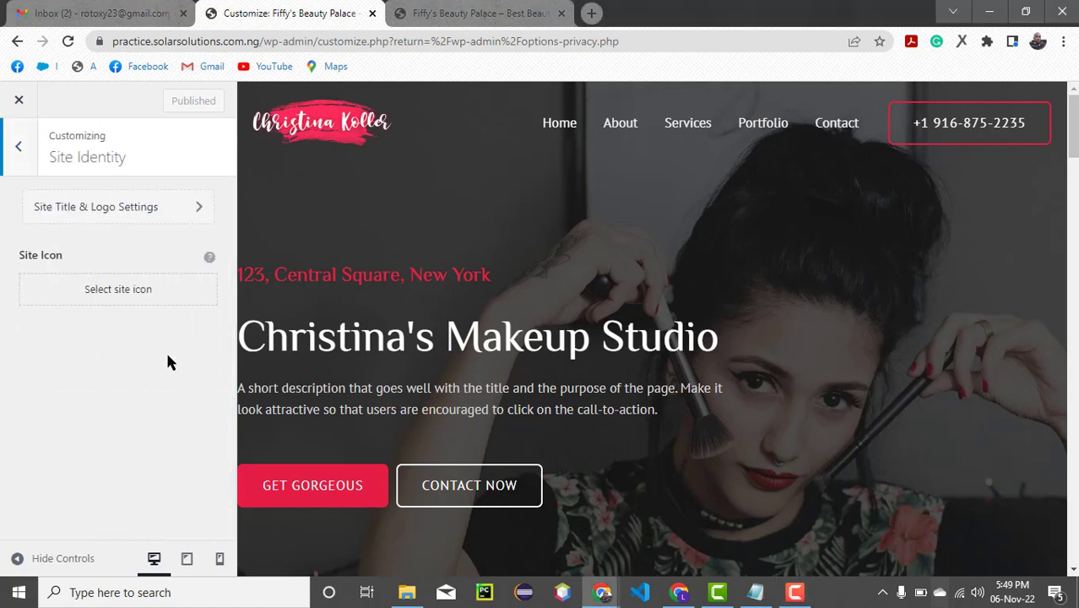
pyautogui.click(102, 292)
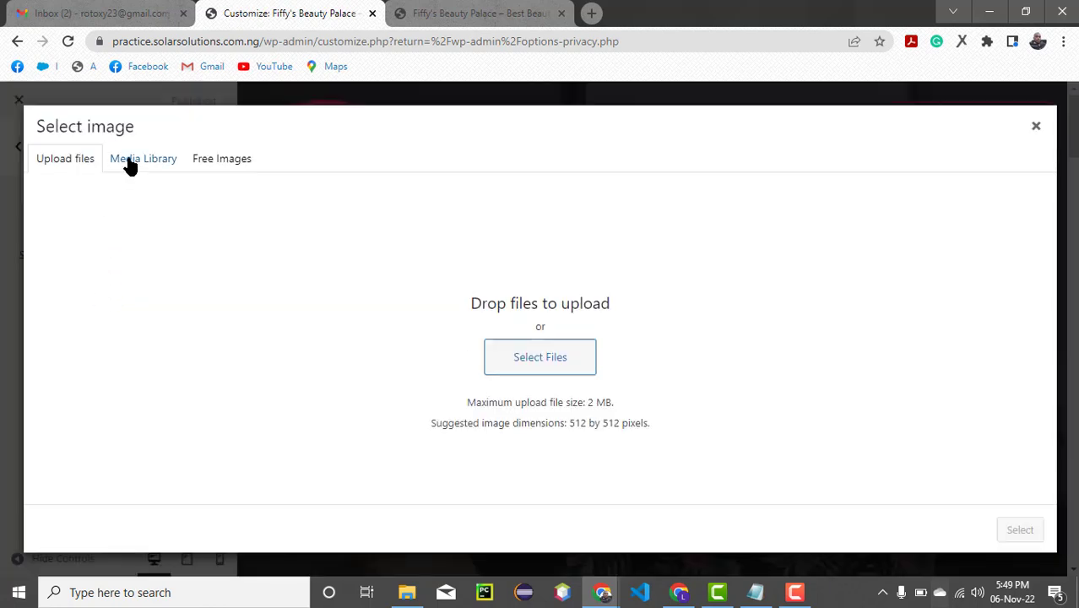
# - Look through the images in the media library for one suitable as the site icon
pyautogui.click(130, 160)
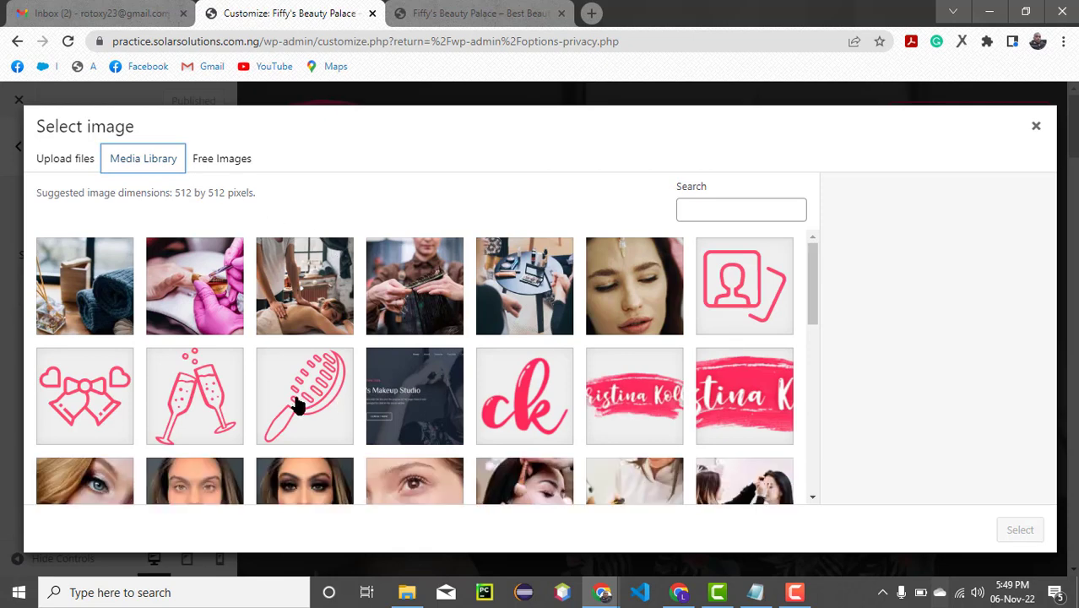
pyautogui.scroll(-5, 439, 355)
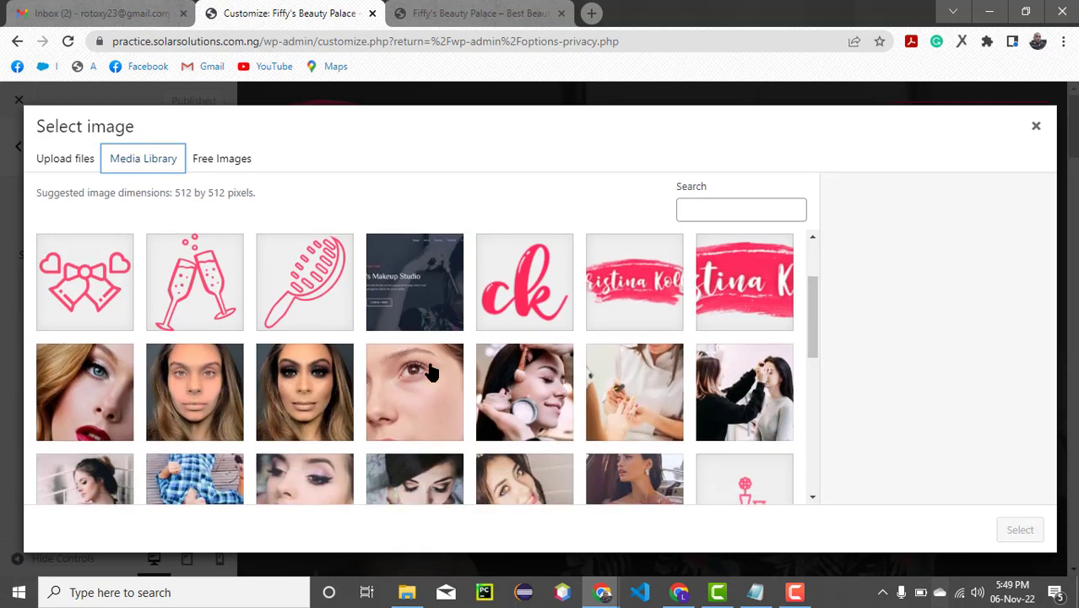
pyautogui.scroll(-2, 431, 372)
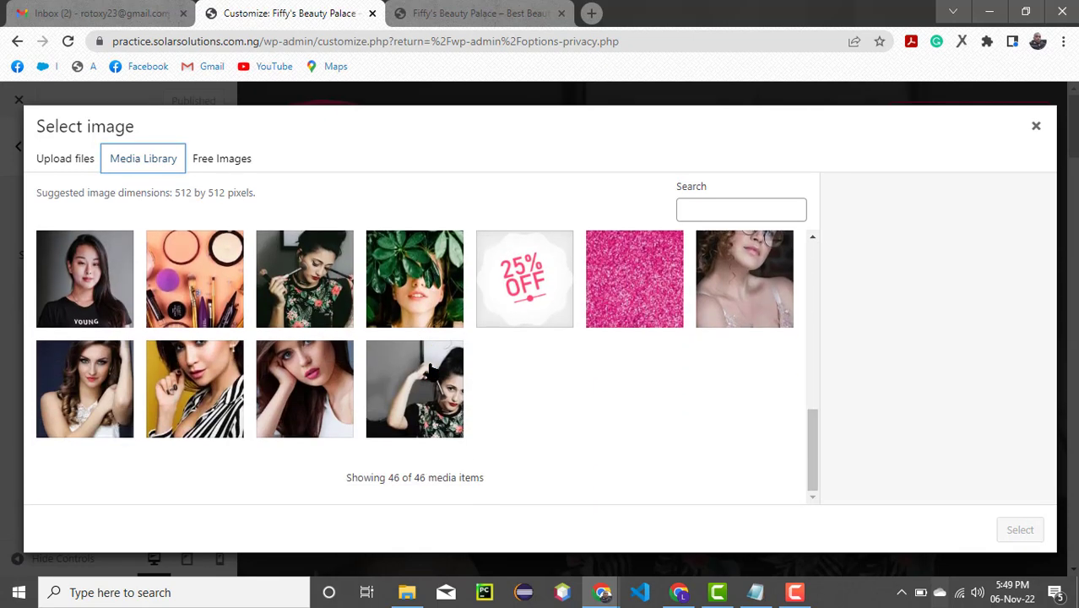
pyautogui.scroll(5, 431, 372)
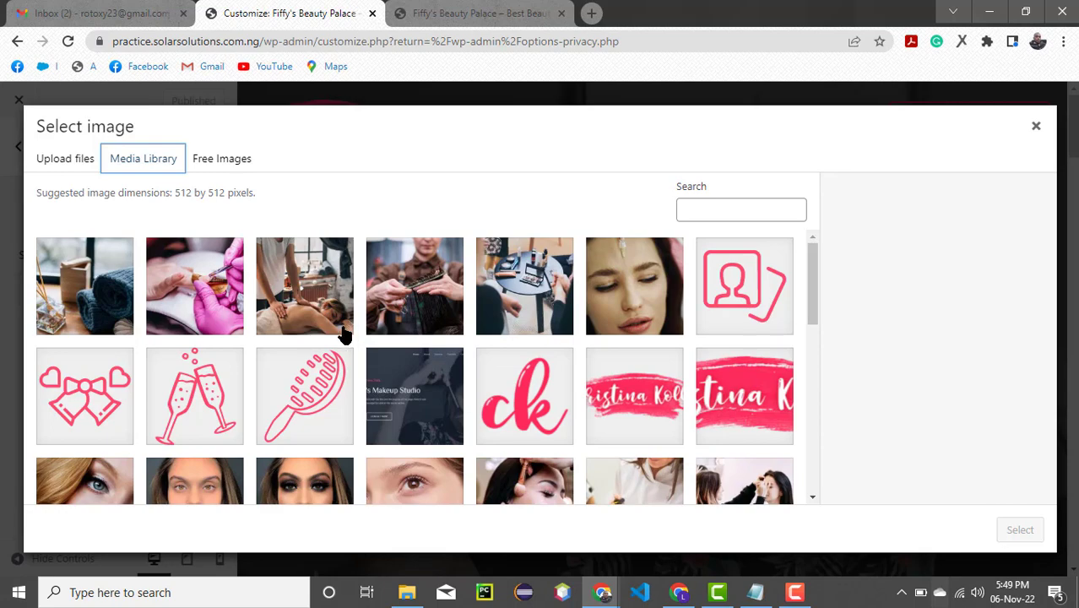
pyautogui.scroll(-5, 310, 456)
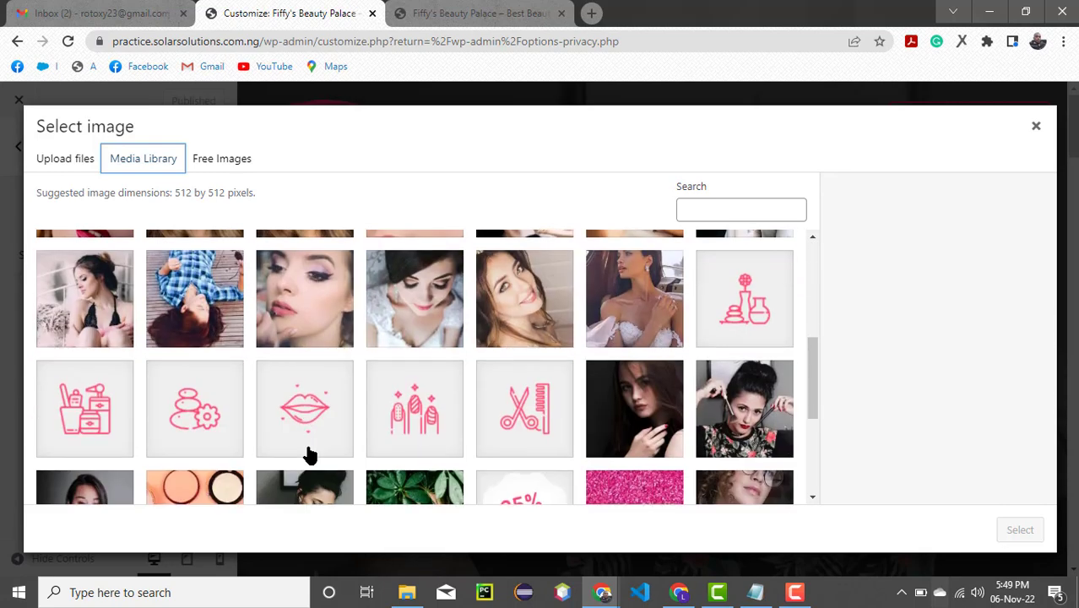
pyautogui.scroll(-3, 310, 456)
pyautogui.scroll(5, 310, 456)
pyautogui.scroll(2, 309, 439)
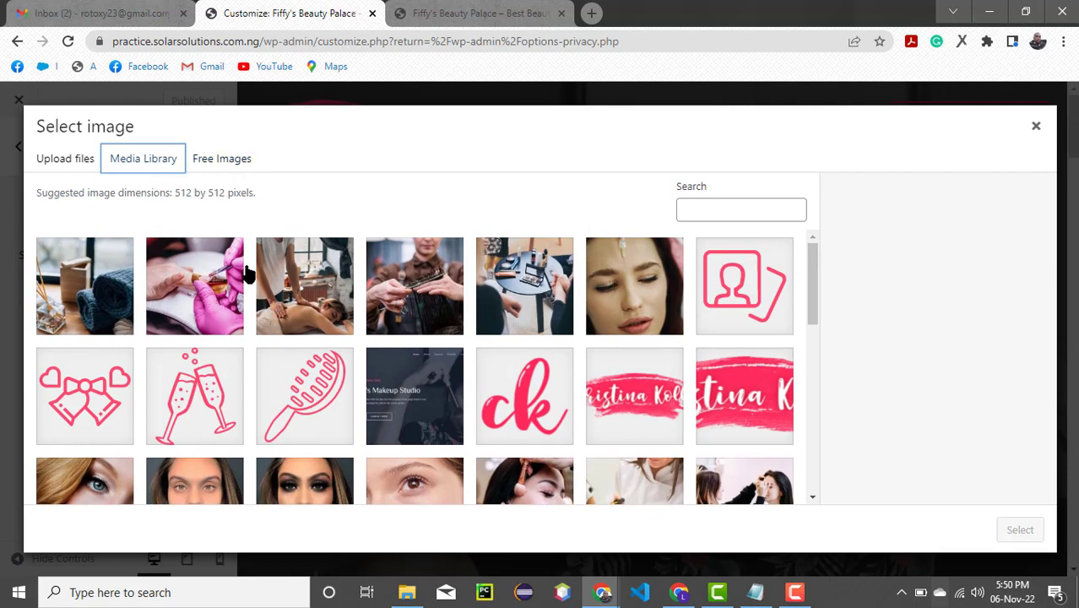
pyautogui.click(54, 159)
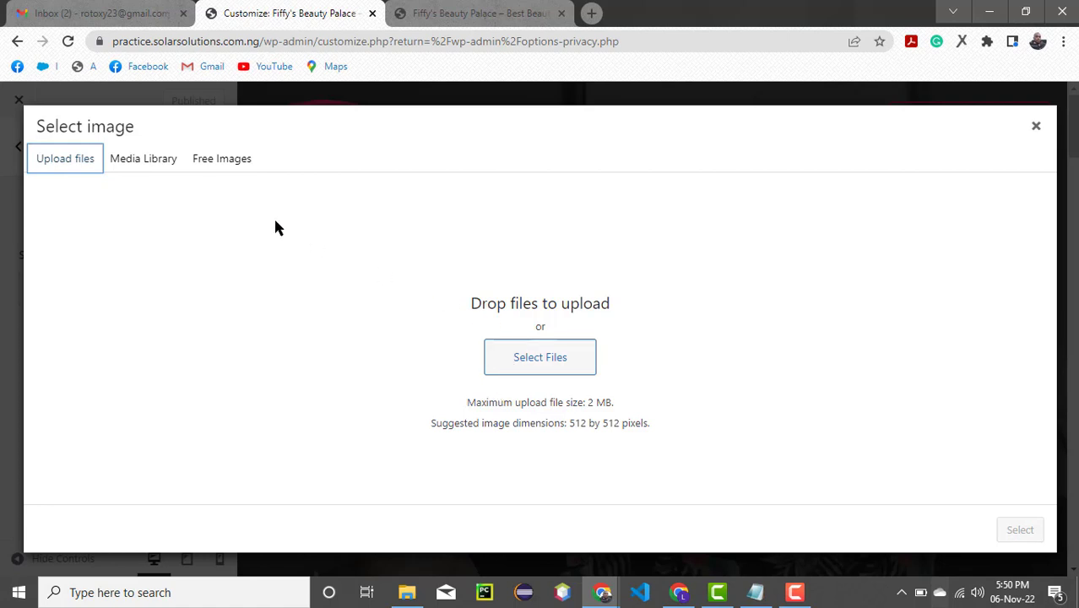
pyautogui.click(552, 358)
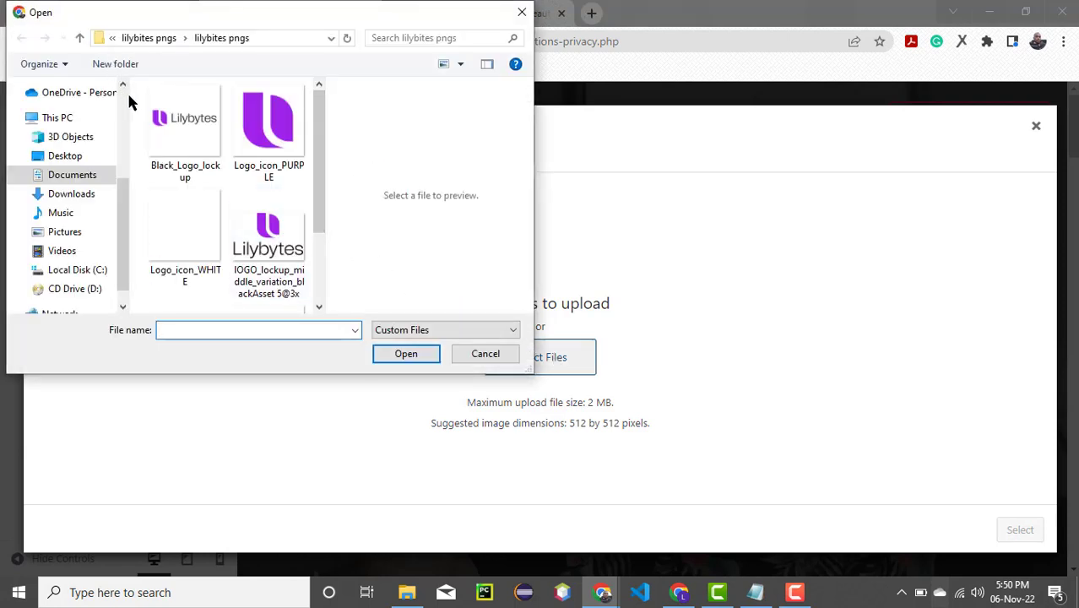
pyautogui.click(114, 38)
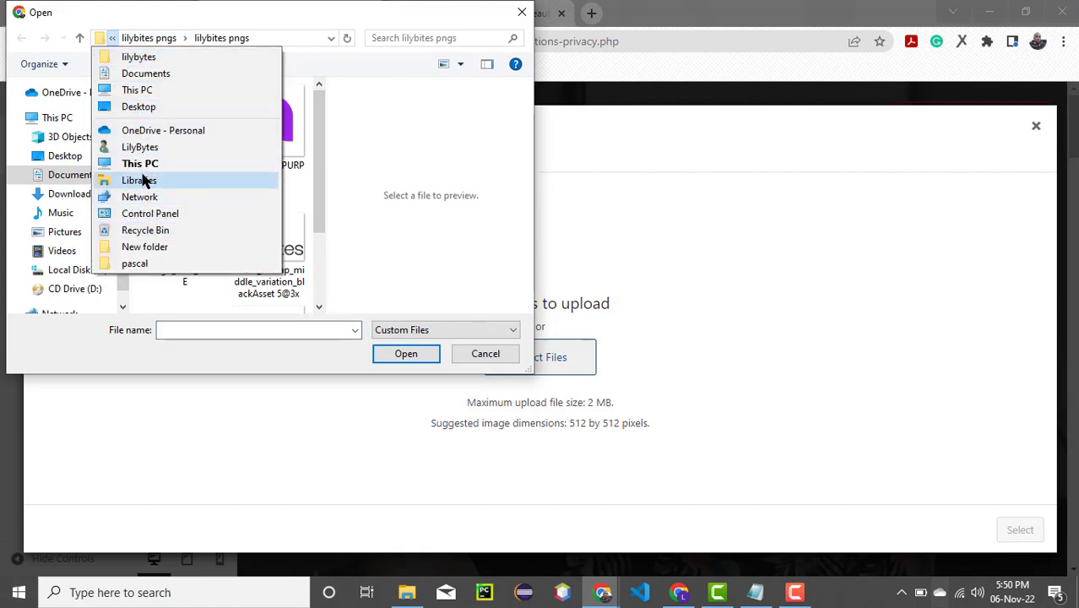
pyautogui.click(144, 76)
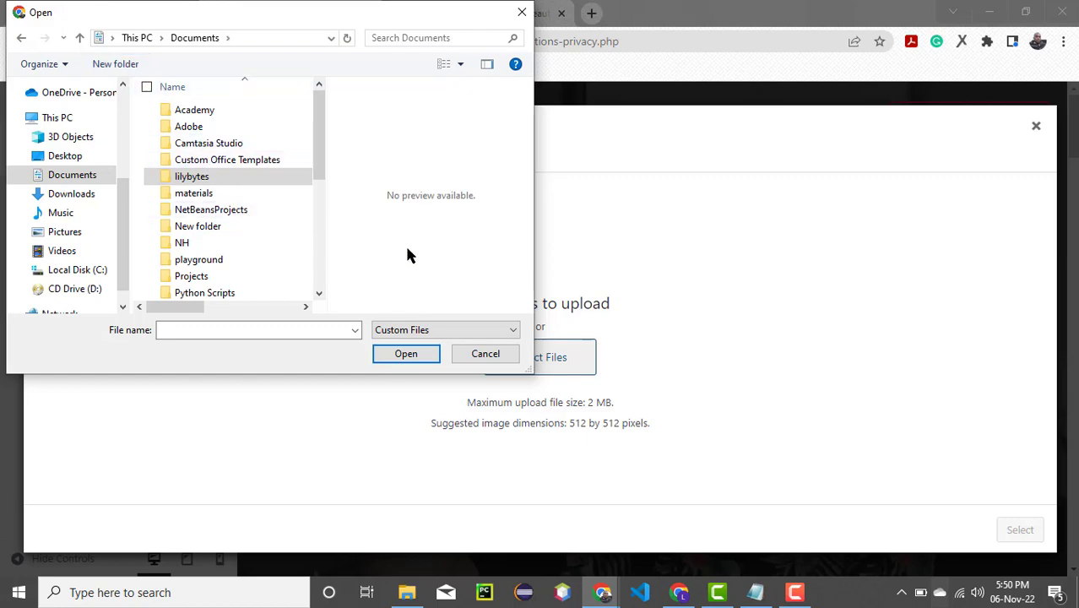
pyautogui.click(467, 355)
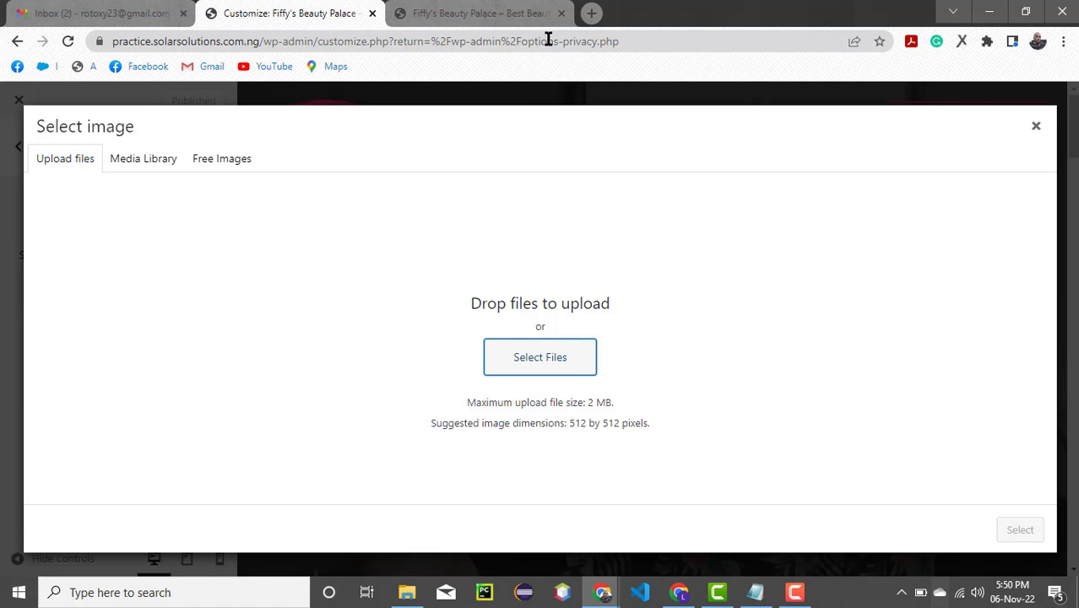
pyautogui.click(794, 591)
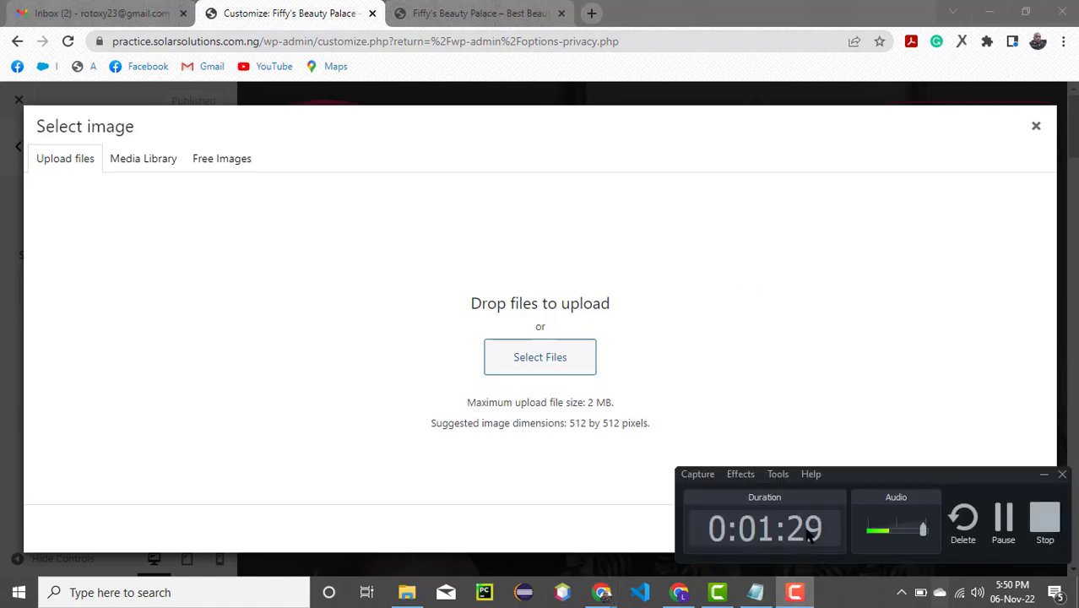
pyautogui.click(1006, 524)
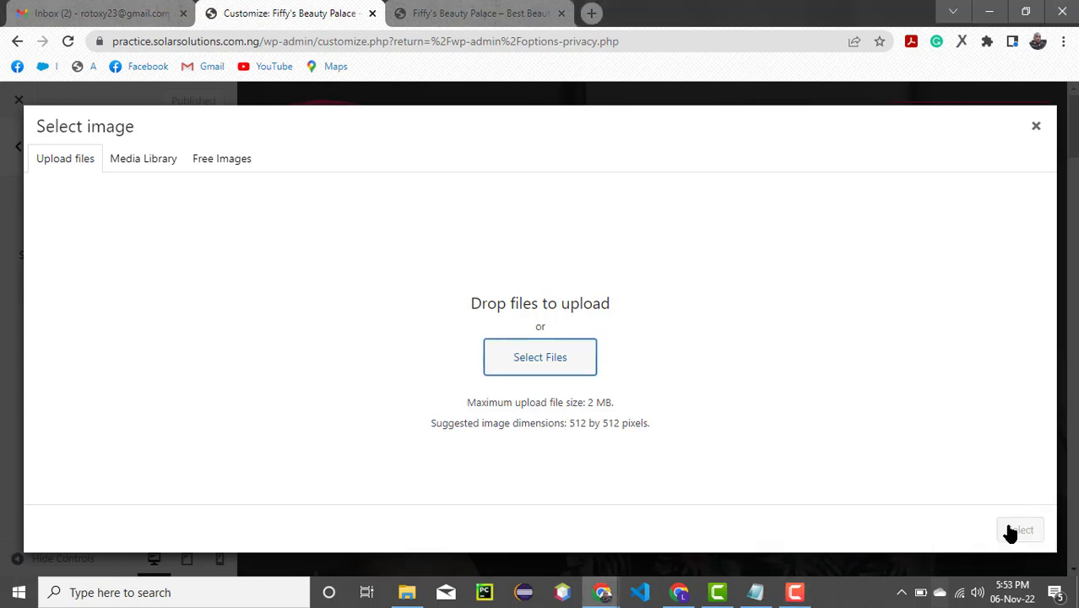
# - Open the myfreelogomaker.com website in a new browser tab and start making a logo
pyautogui.click(592, 14)
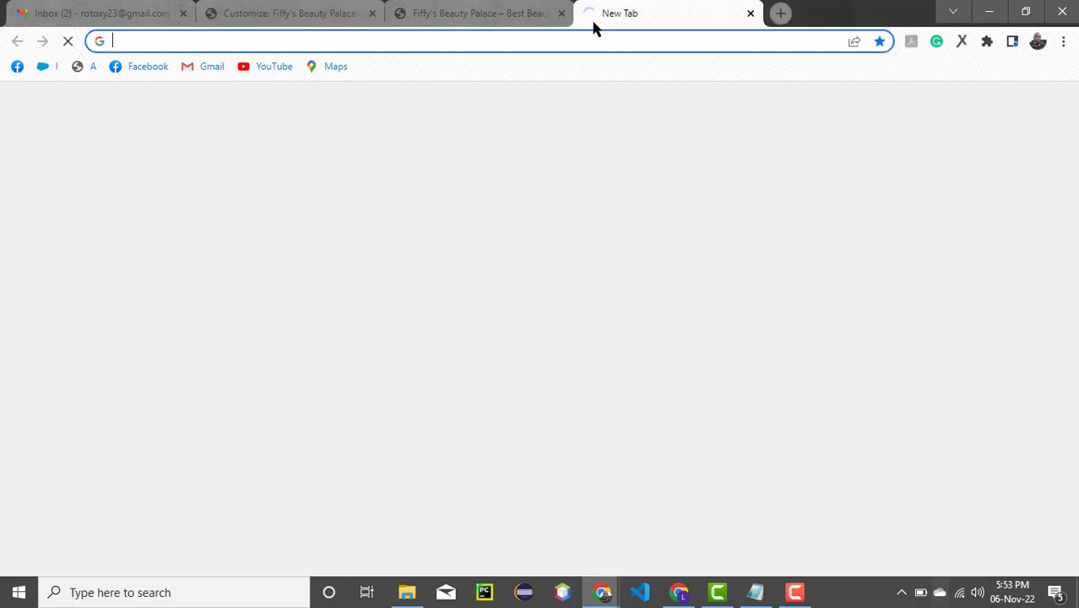
pyautogui.write('logomaker.com')
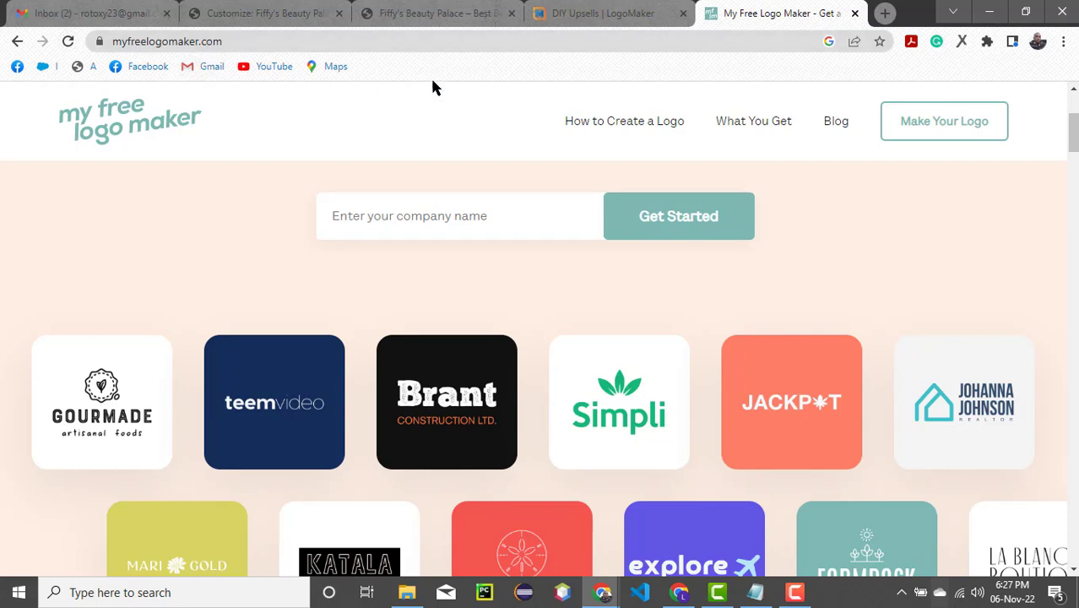
pyautogui.click(944, 142)
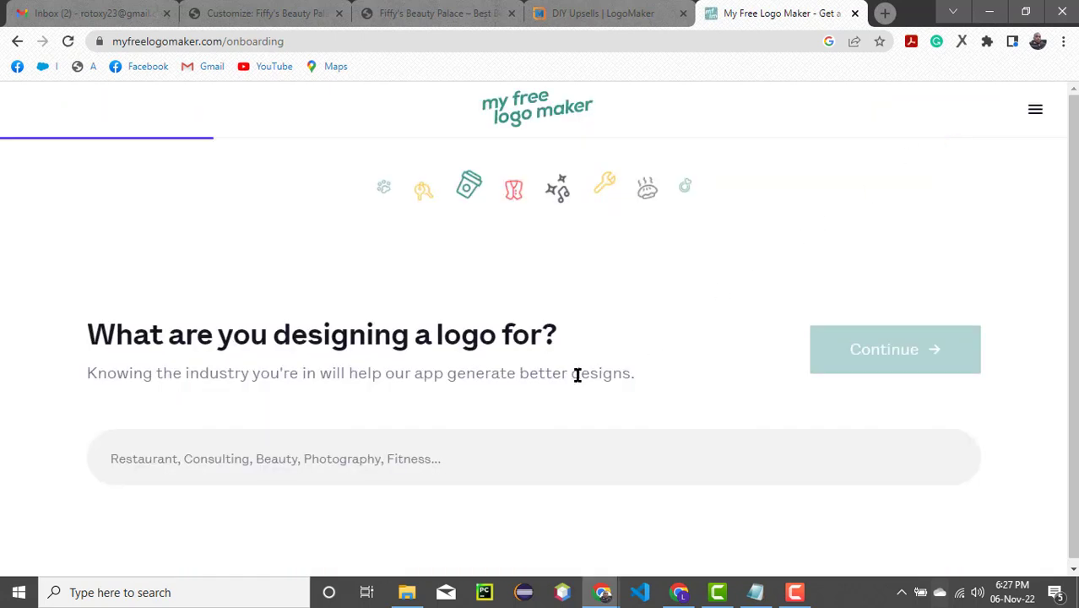
# - Set the industry the logo is designed for to Beauty and continue
pyautogui.click(358, 467)
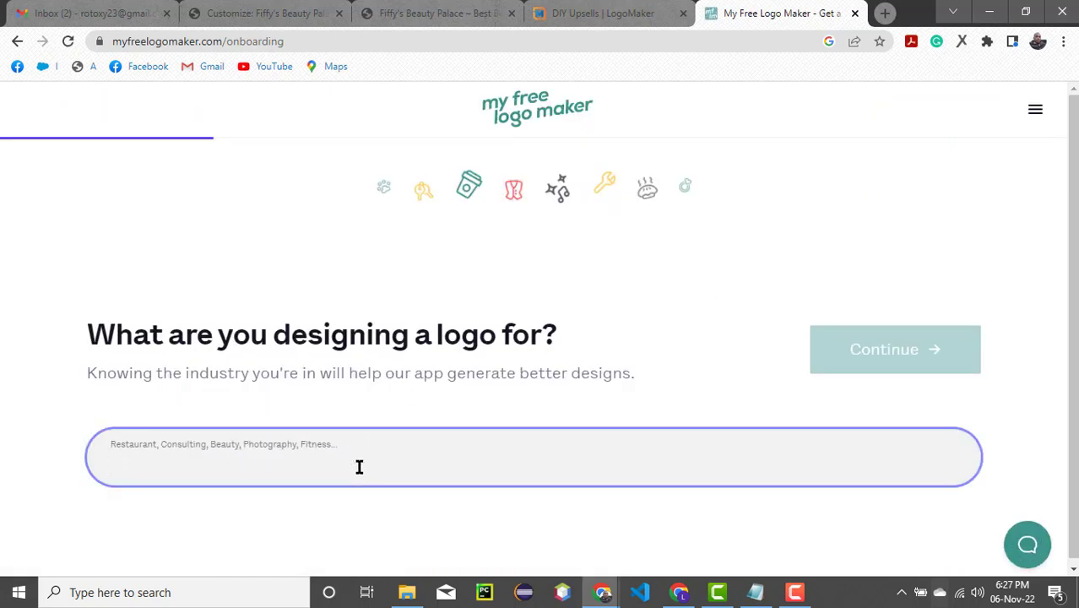
pyautogui.write('Beau')
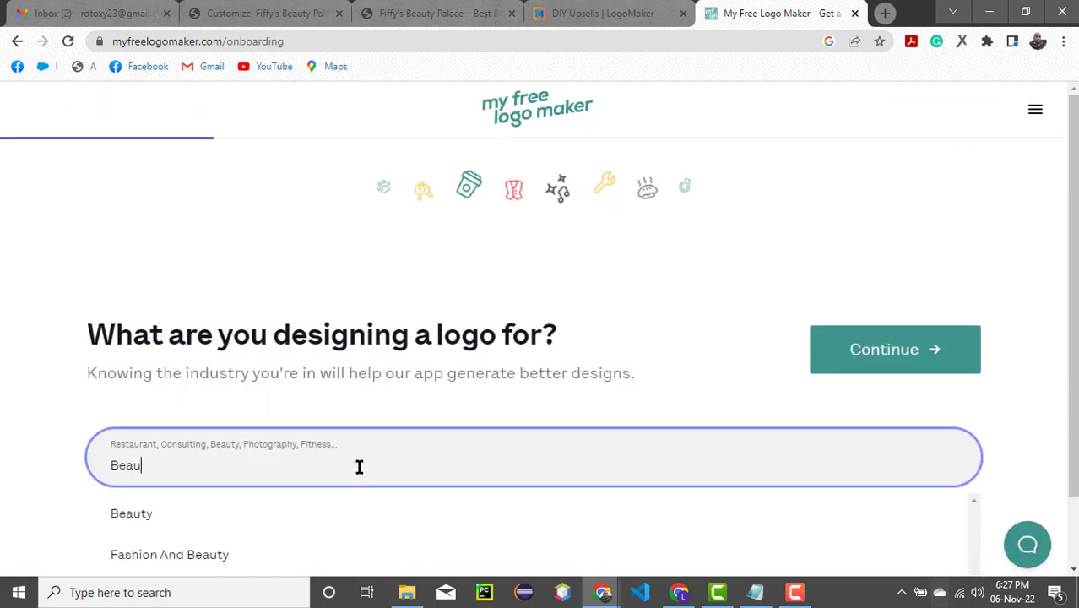
pyautogui.write('ty')
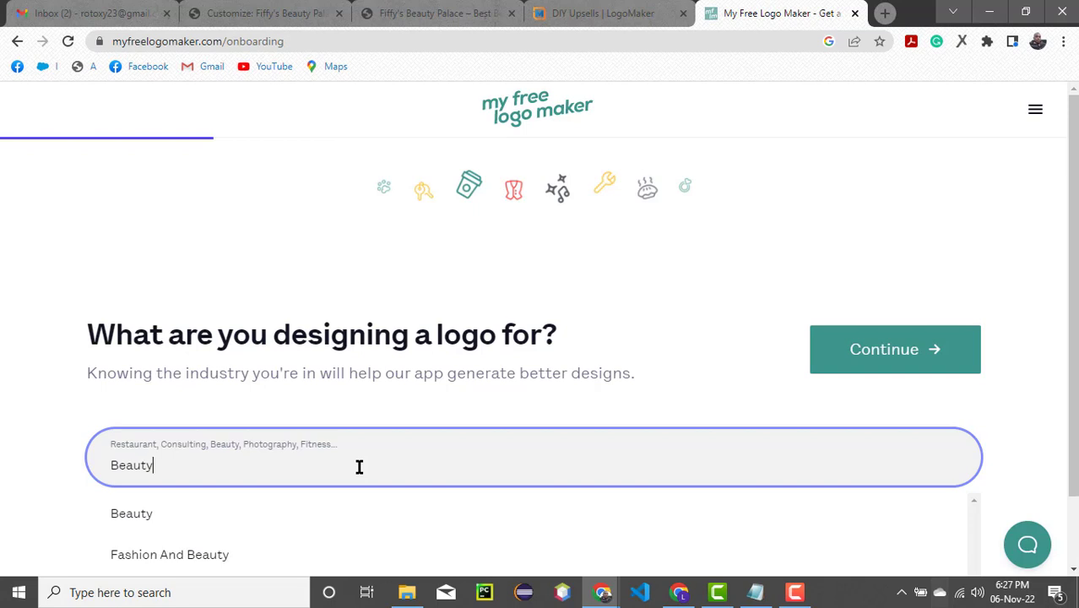
pyautogui.click(145, 523)
pyautogui.click(862, 362)
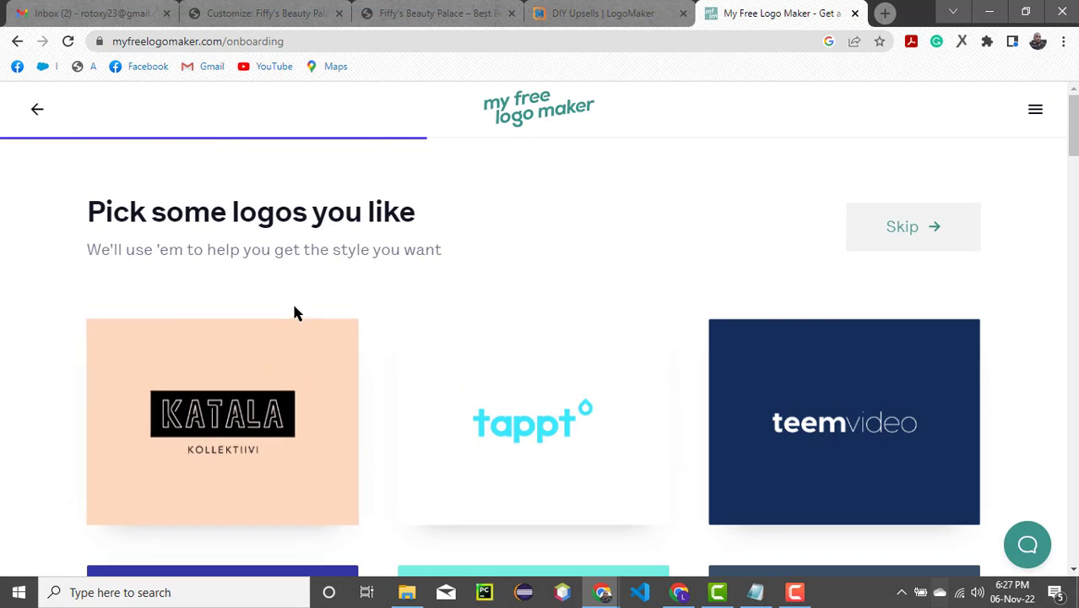
# - Choose the Caroma sample logo as the preferred style and continue to the colour choice
pyautogui.scroll(-4, 638, 420)
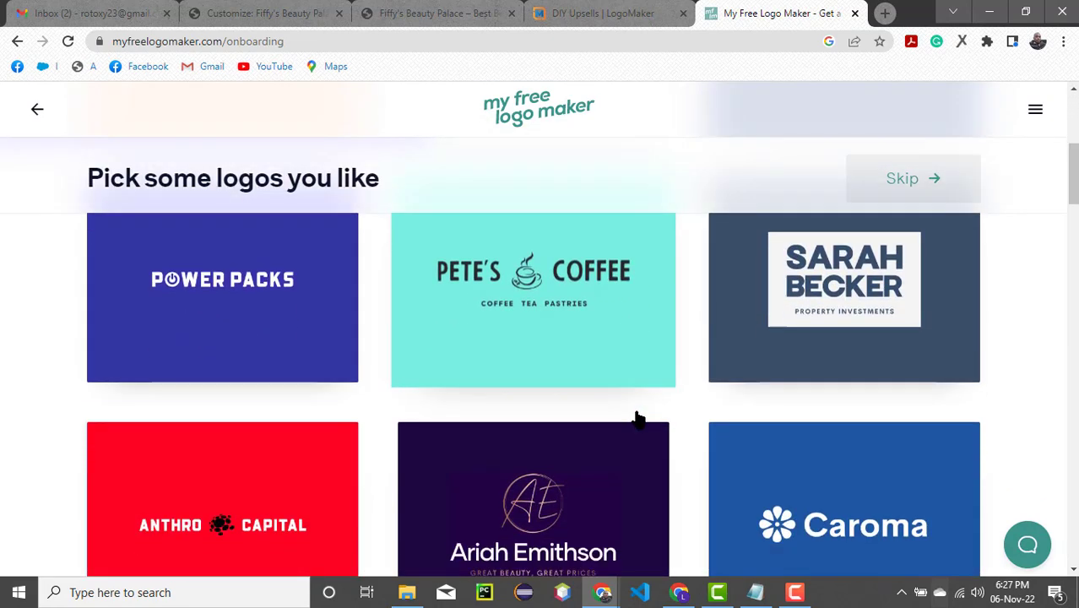
pyautogui.scroll(-3, 638, 419)
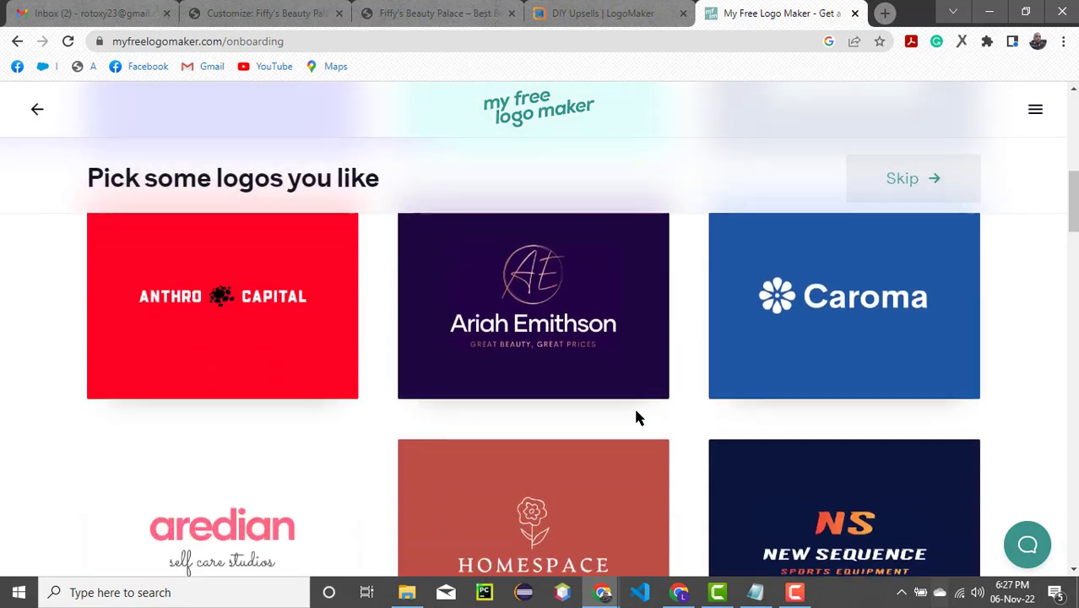
pyautogui.click(787, 300)
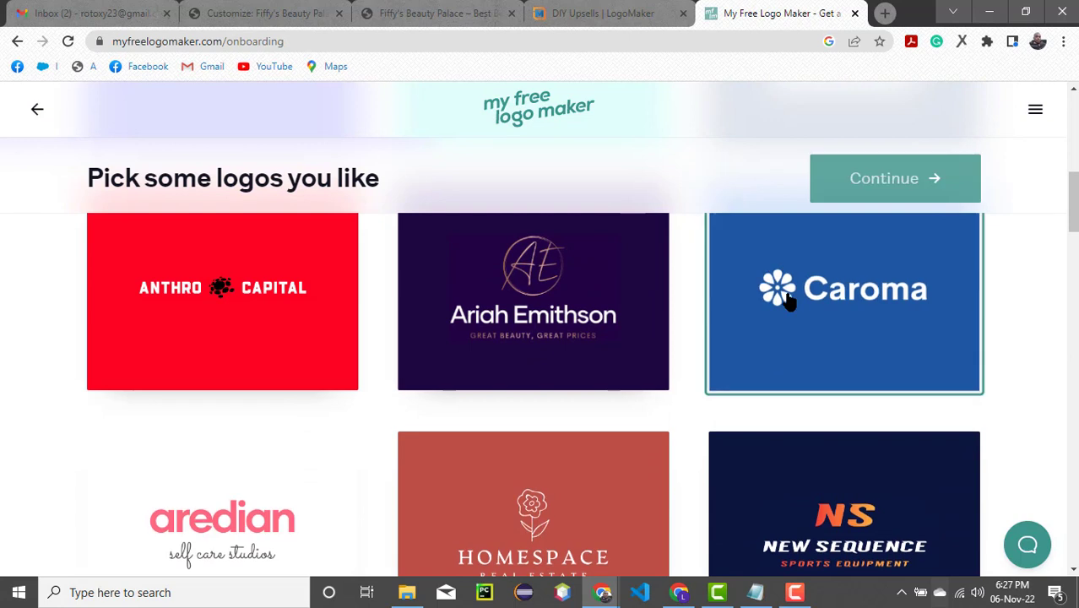
pyautogui.click(870, 191)
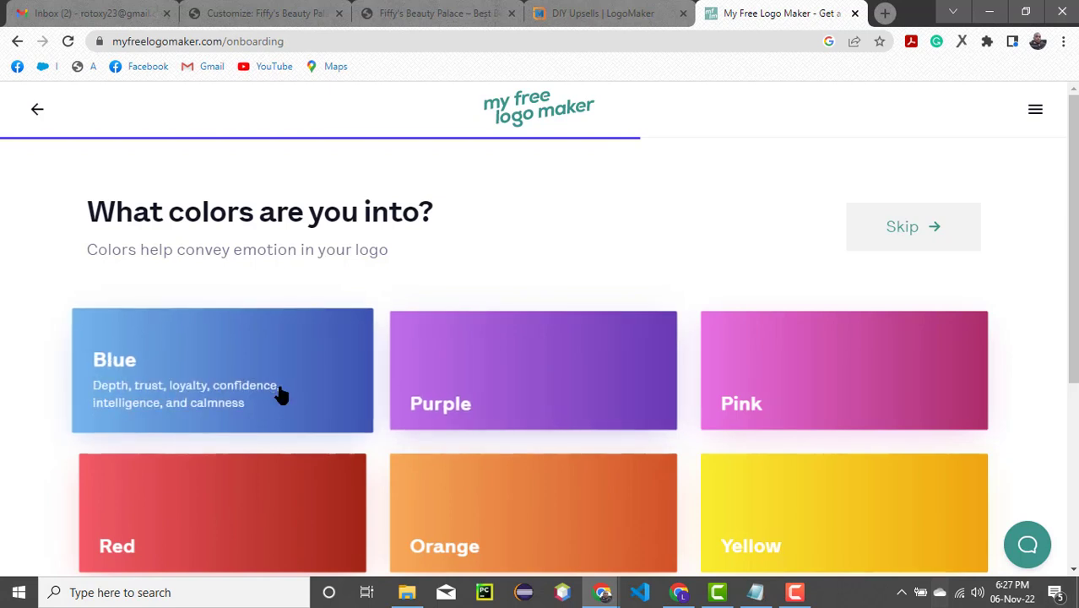
# - Choose Purple and Pink as the logo colours and continue to the business name
pyautogui.click(460, 394)
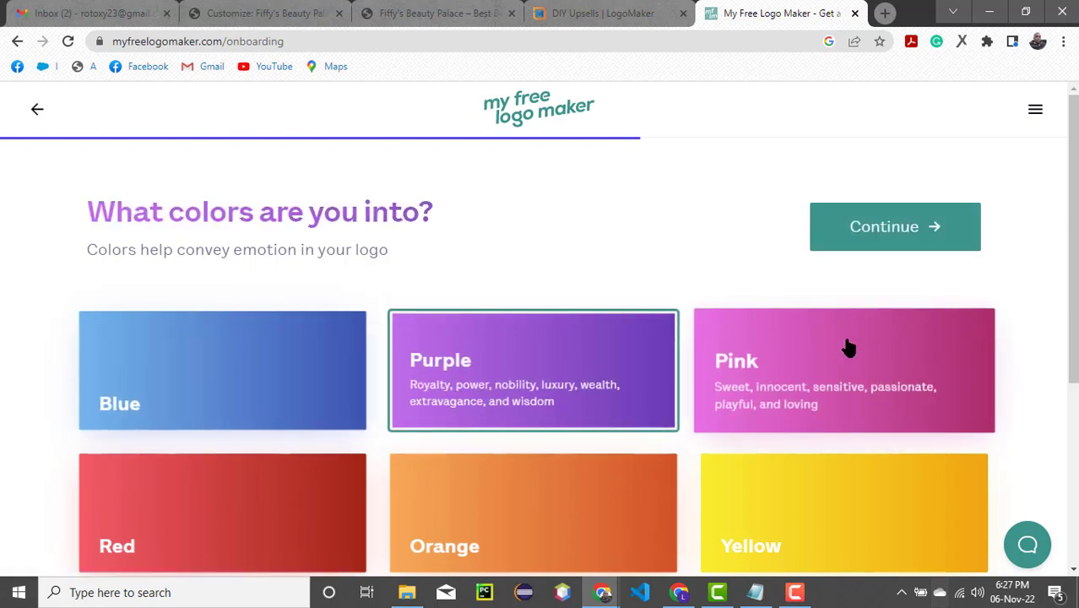
pyautogui.click(788, 386)
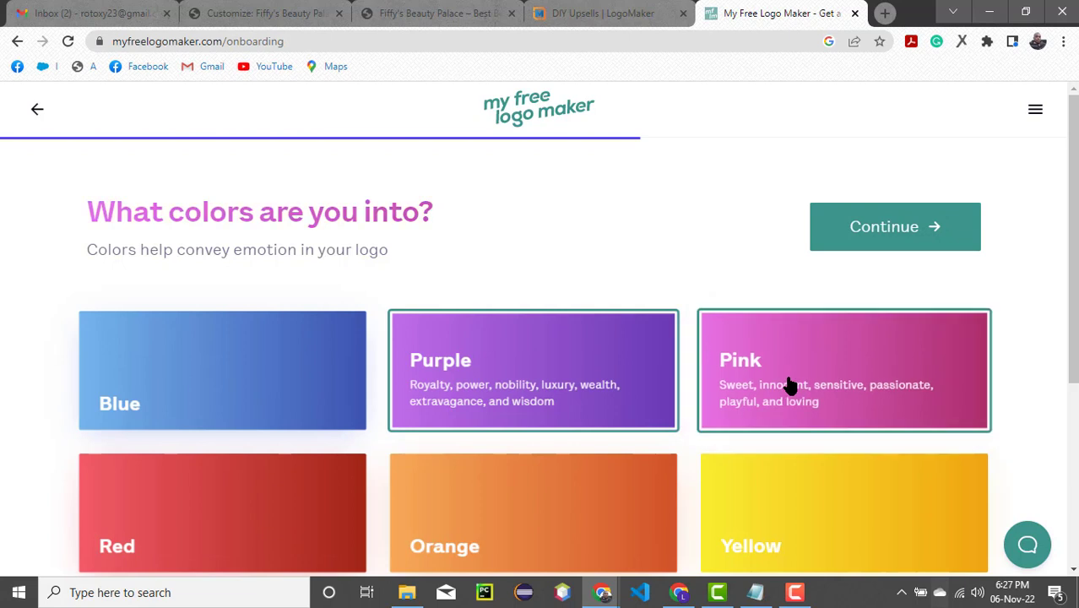
pyautogui.click(881, 249)
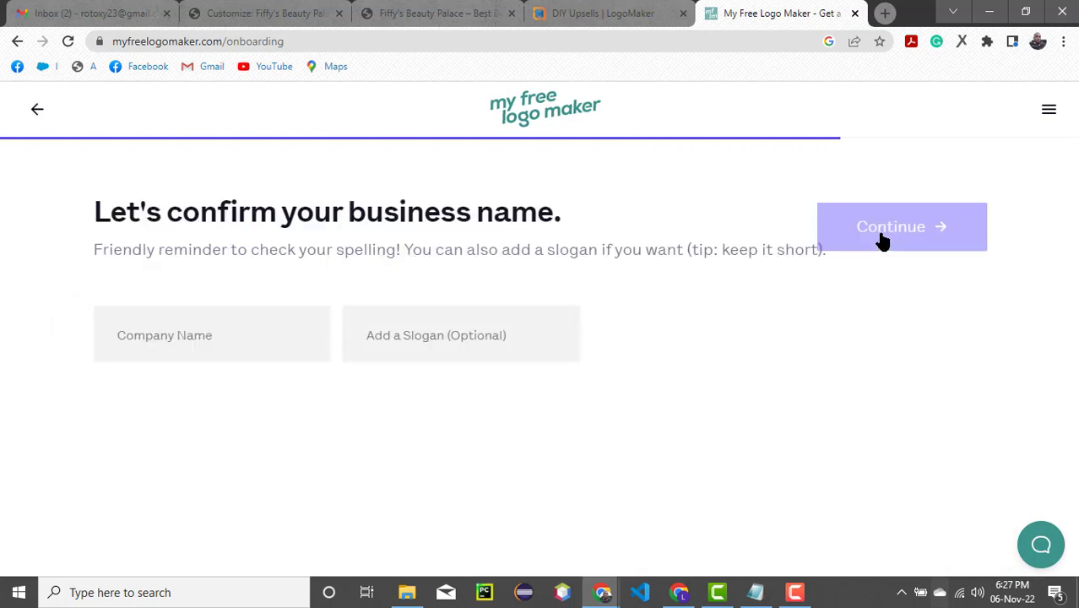
# - Enter Fiffy's Beauty Palace as the company name without a slogan and continue to the logo symbols
pyautogui.click(156, 336)
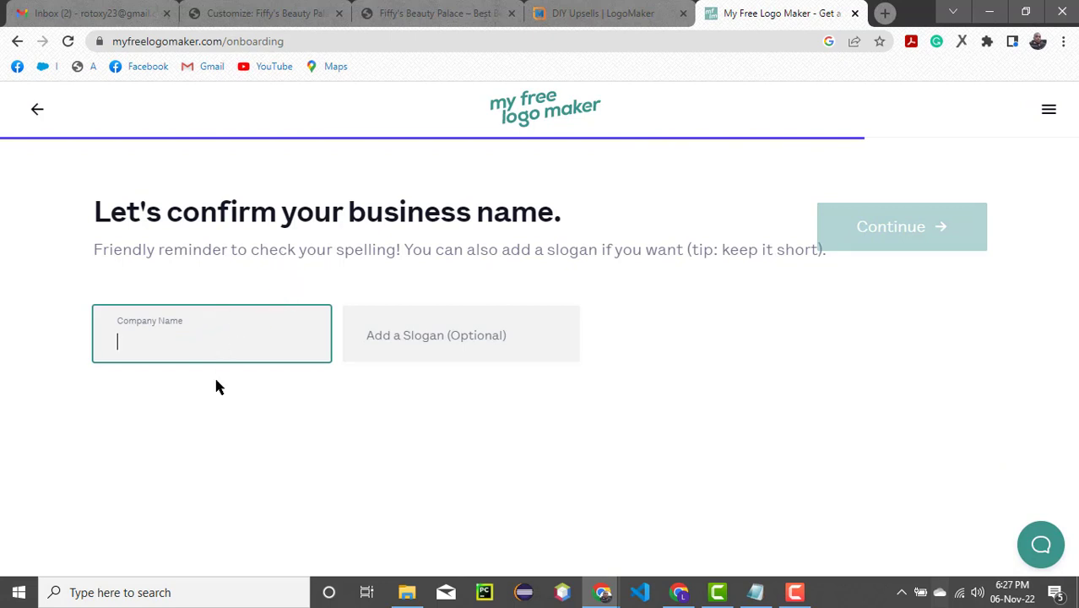
pyautogui.write('Fiff')
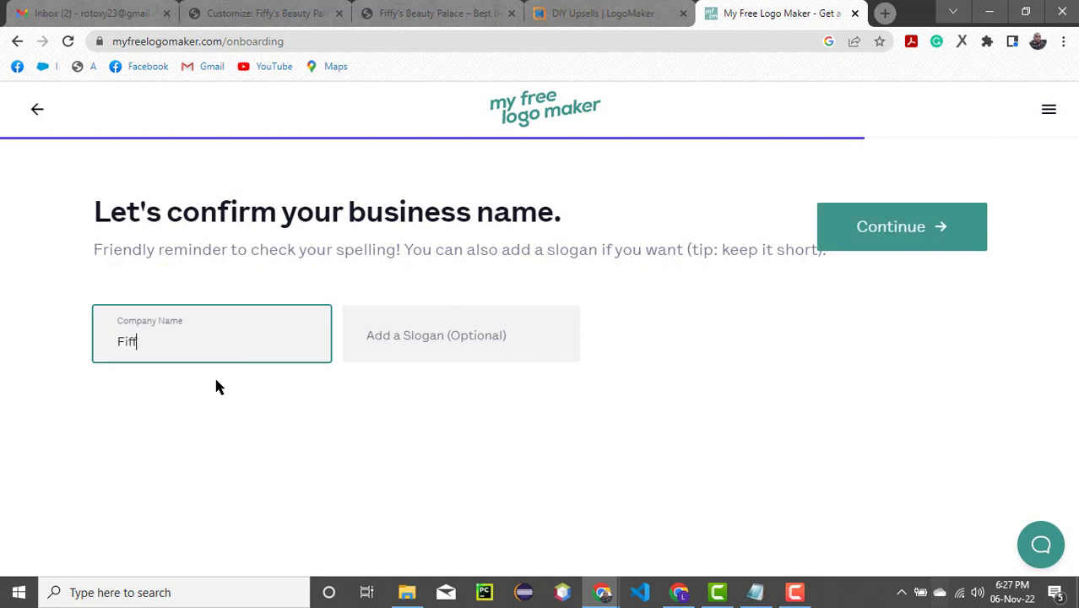
pyautogui.write("y's Beauty Palace")
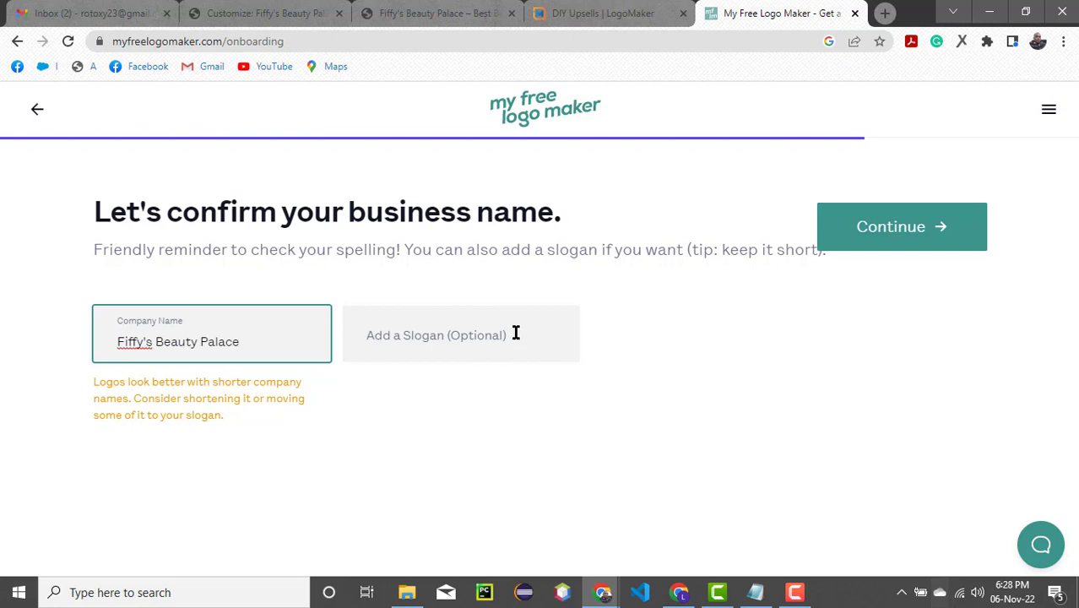
pyautogui.click(915, 242)
pyautogui.moveTo(800, 596)
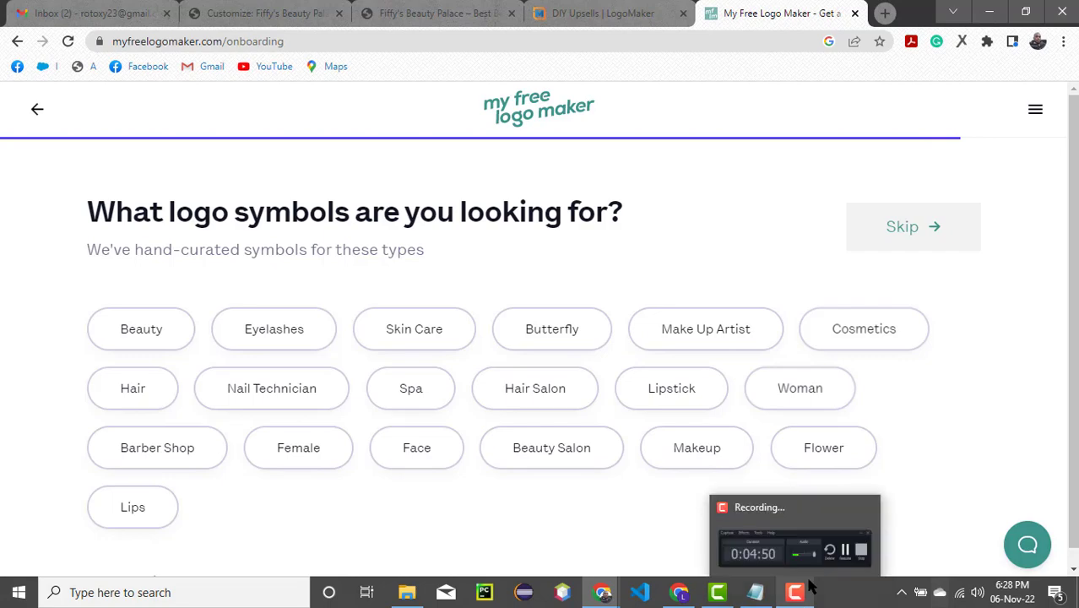
# - Select Beauty, Skin Care and Make Up Artist as the logo symbol types and continue to the generated logos
pyautogui.moveTo(728, 525)
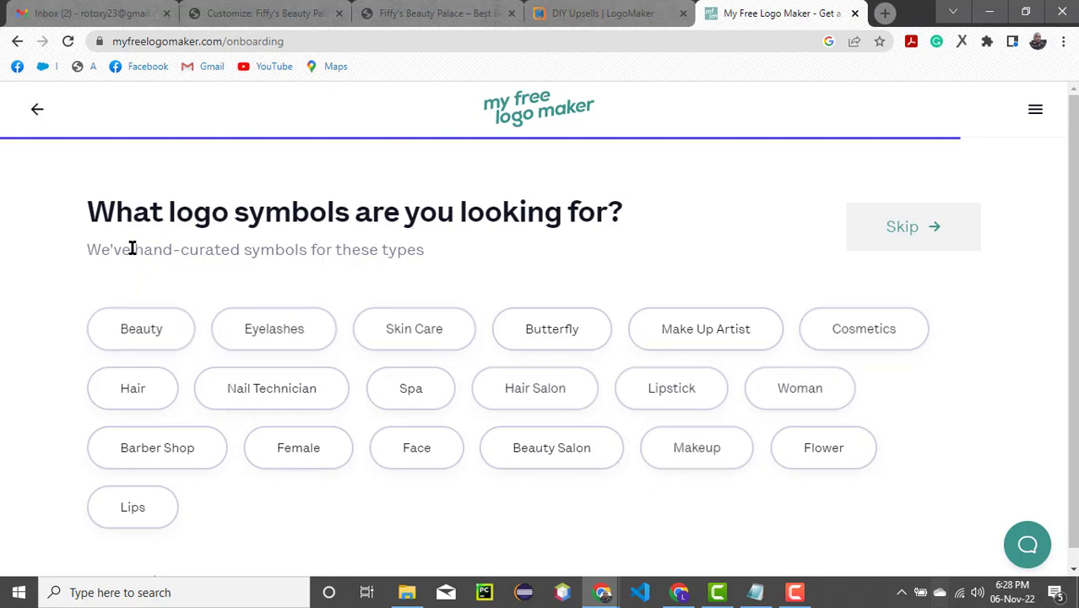
pyautogui.click(123, 338)
pyautogui.click(406, 335)
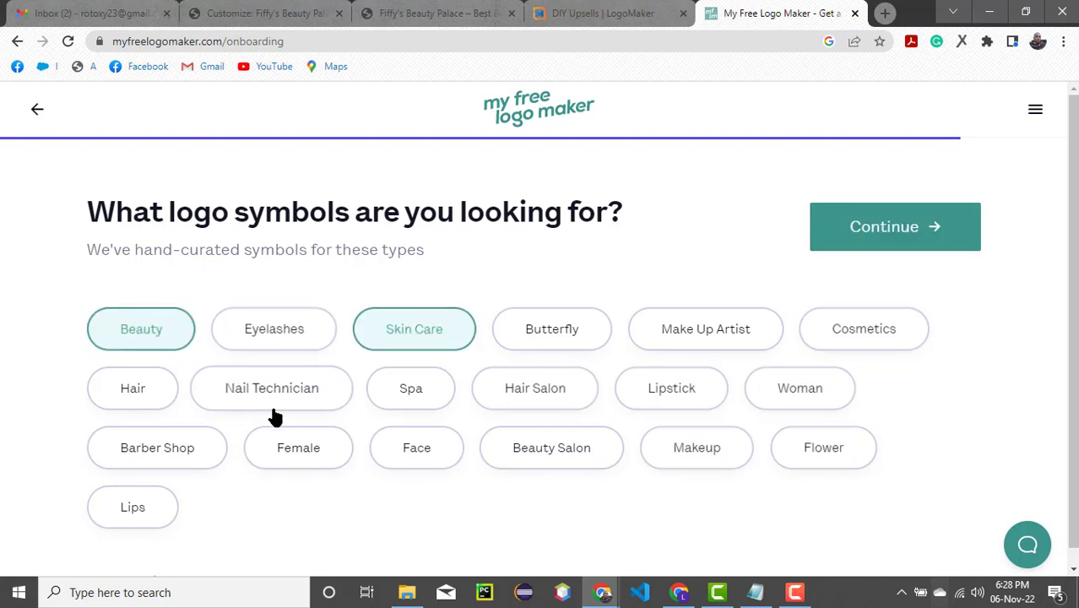
pyautogui.click(755, 334)
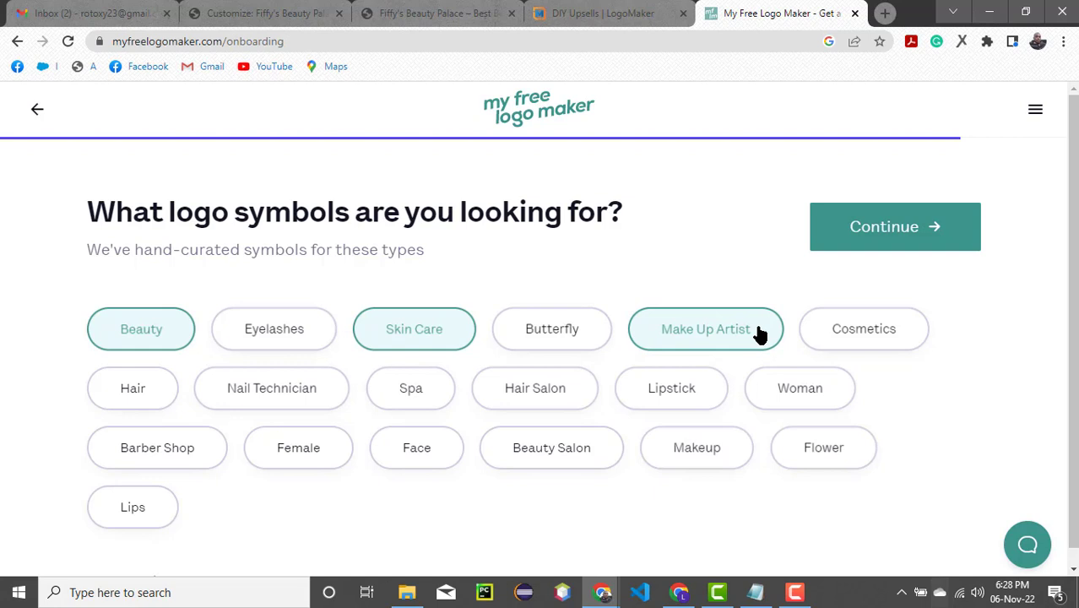
pyautogui.click(914, 225)
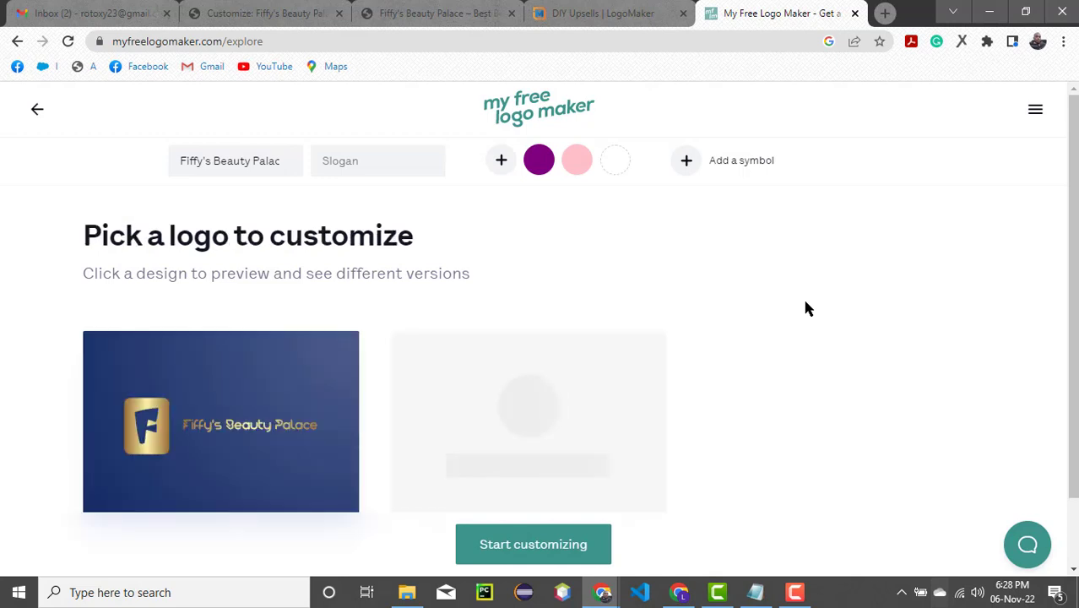
# - Choose the dark purple logo with the gold wreath in a square frame for customizing and continue as a guest
pyautogui.moveTo(759, 356)
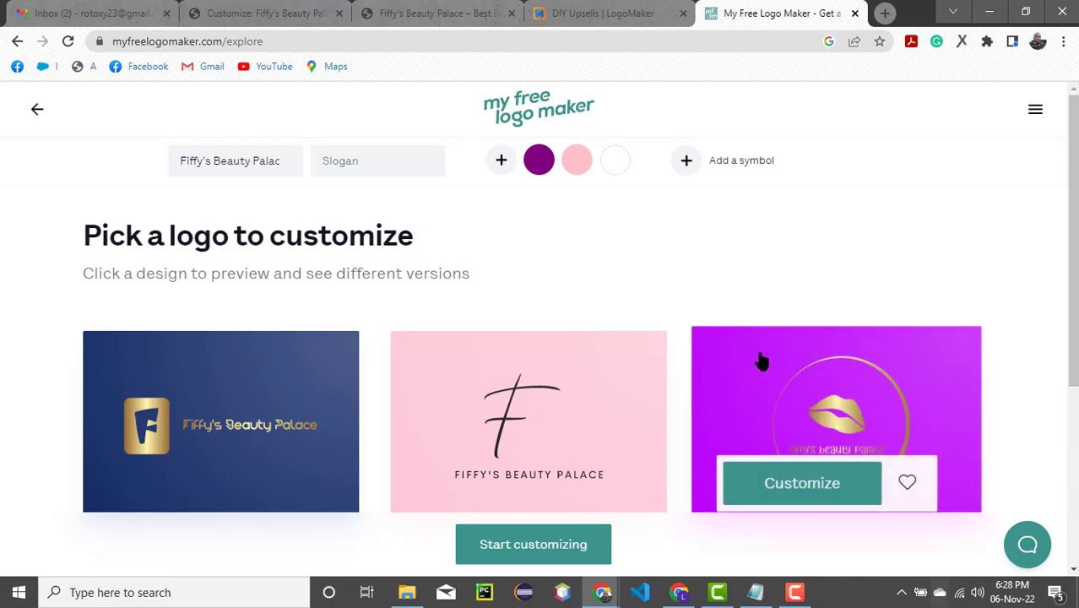
pyautogui.scroll(-2, 759, 356)
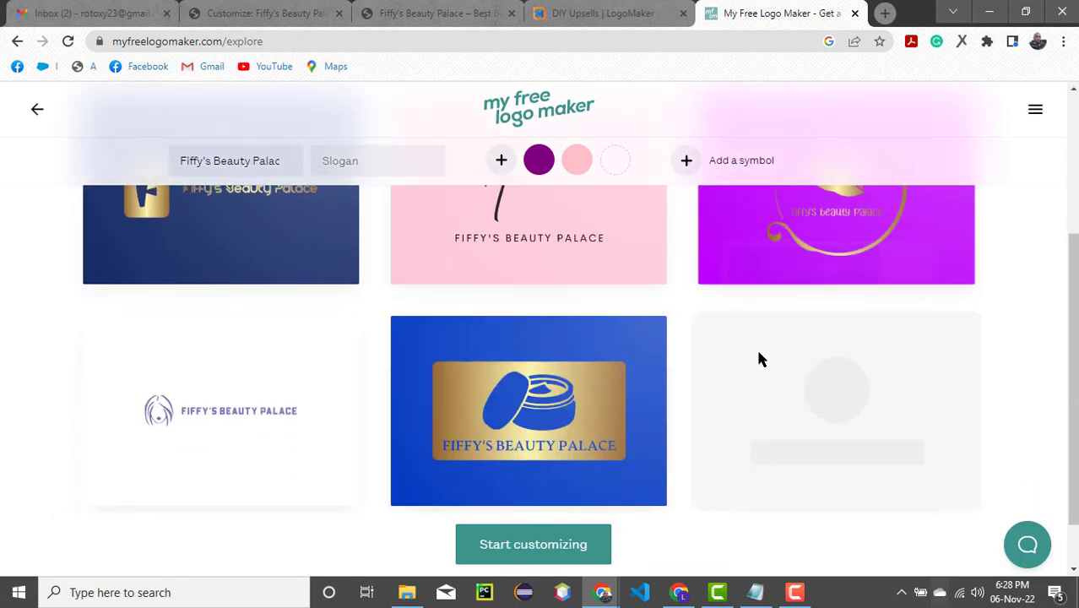
pyautogui.scroll(2, 758, 358)
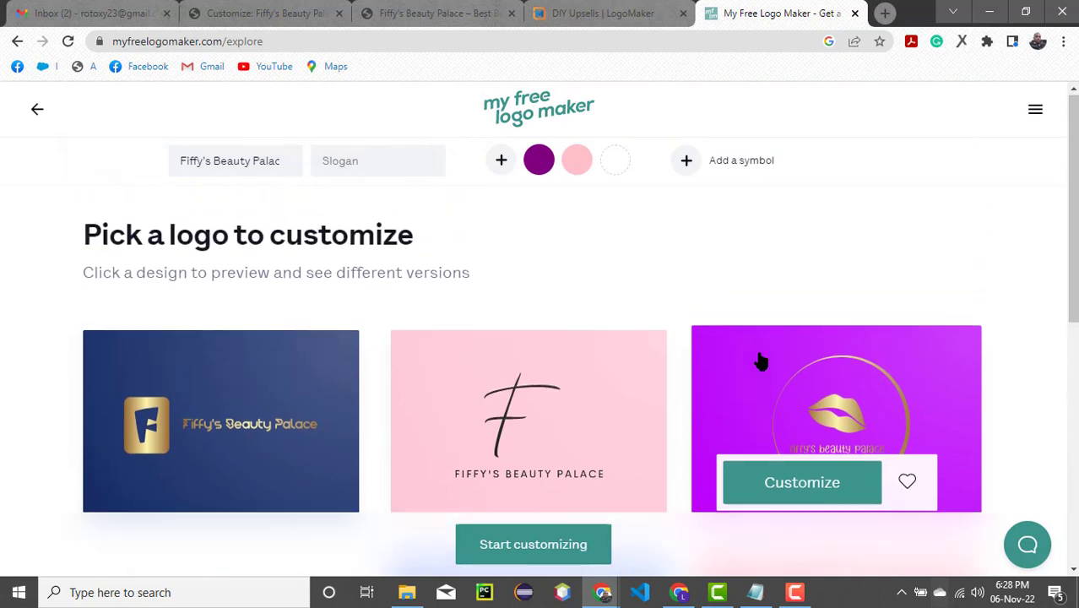
pyautogui.moveTo(568, 421)
pyautogui.scroll(-4, 540, 426)
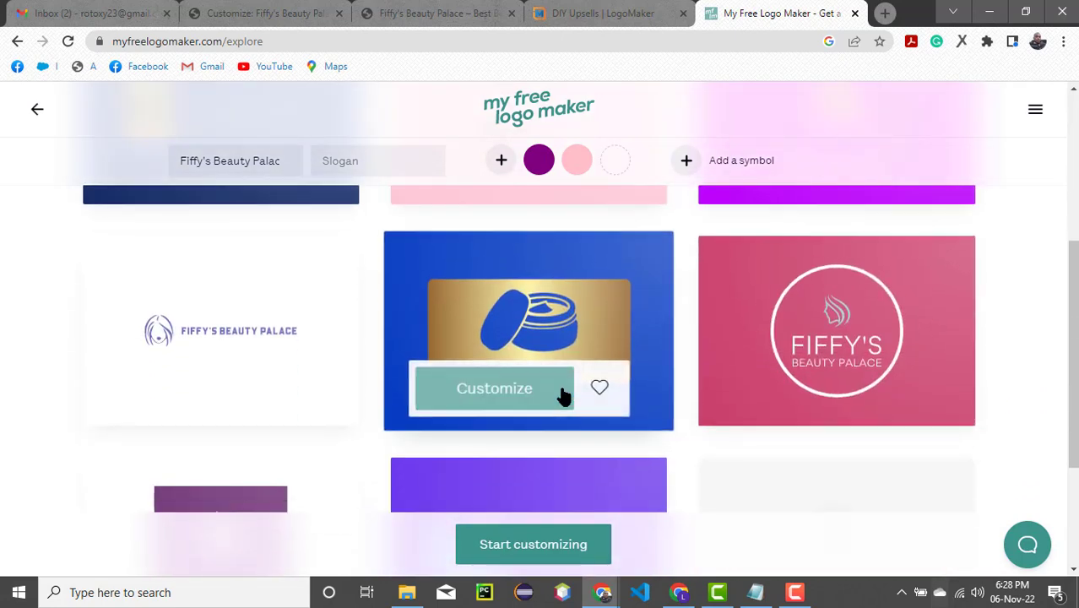
pyautogui.scroll(-1, 562, 393)
pyautogui.scroll(-3, 565, 395)
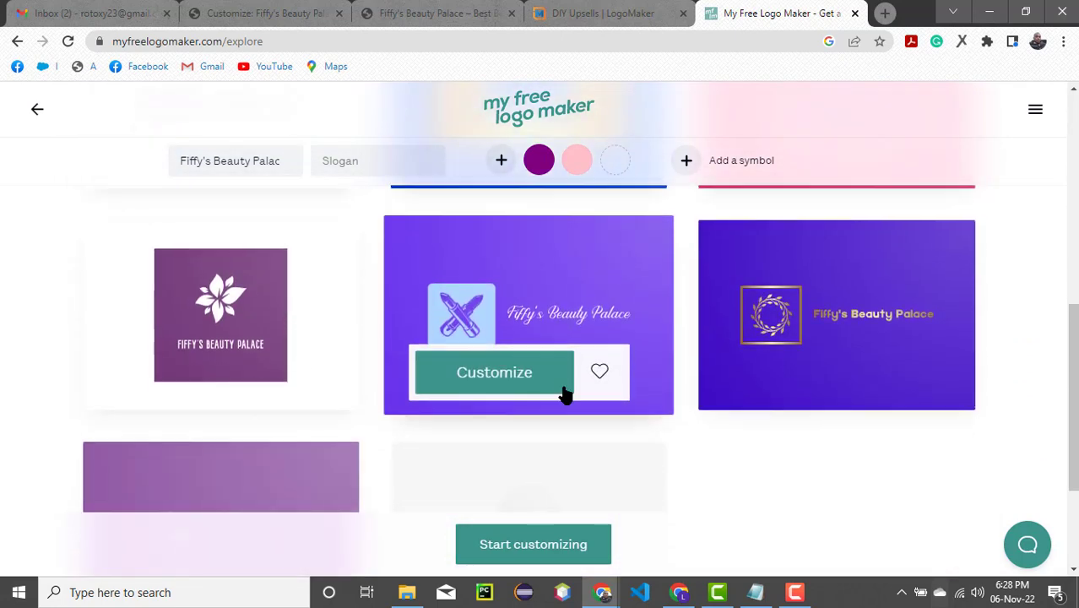
pyautogui.moveTo(826, 243)
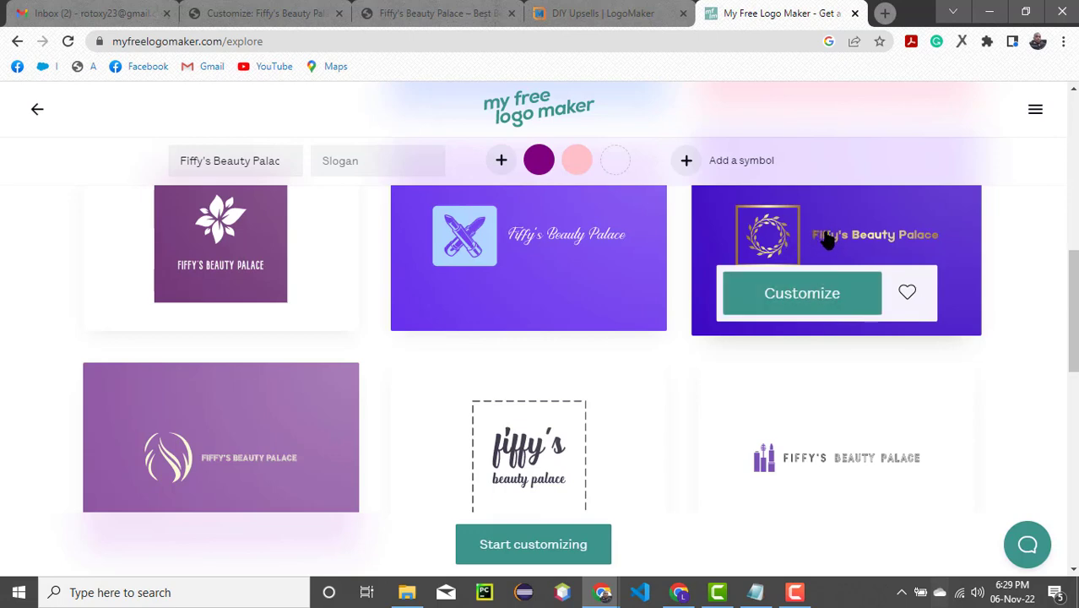
pyautogui.click(856, 243)
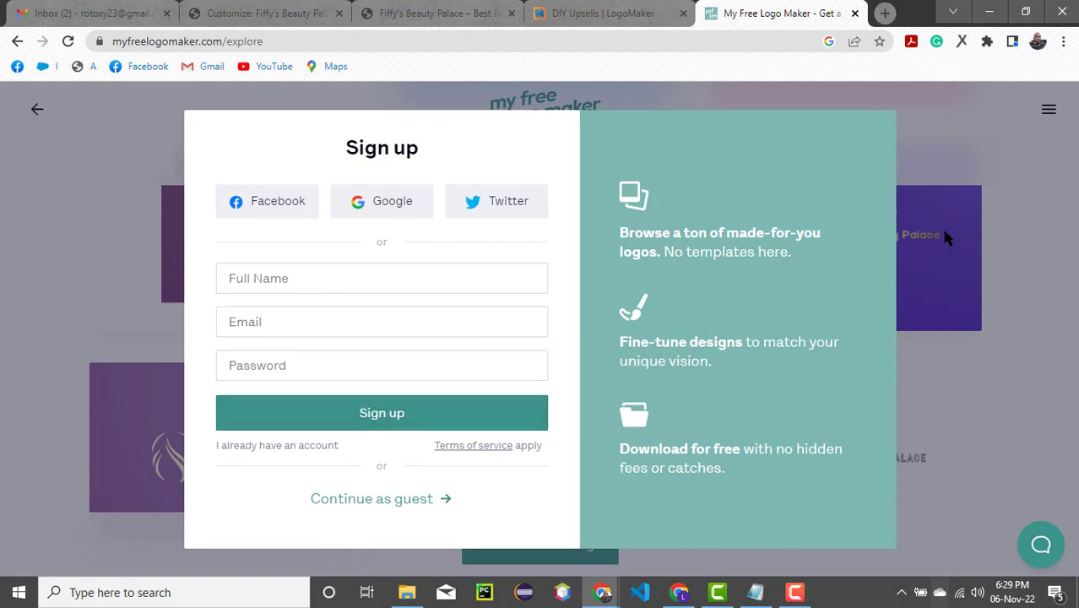
pyautogui.click(360, 504)
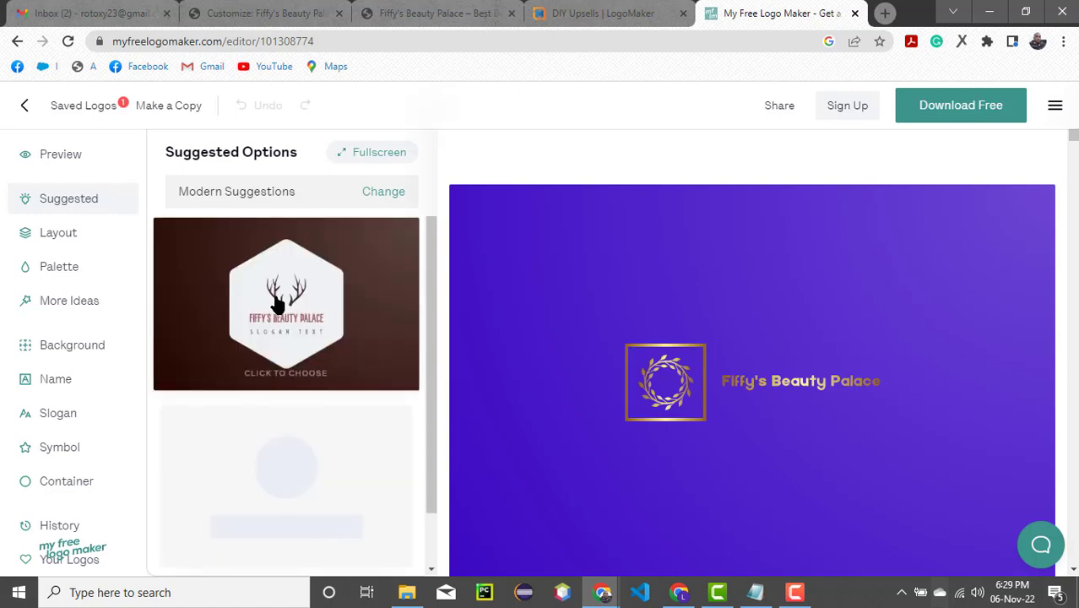
# - Examine the suggested design options and the mockup previews of the chosen wreath logo
pyautogui.scroll(-5, 390, 308)
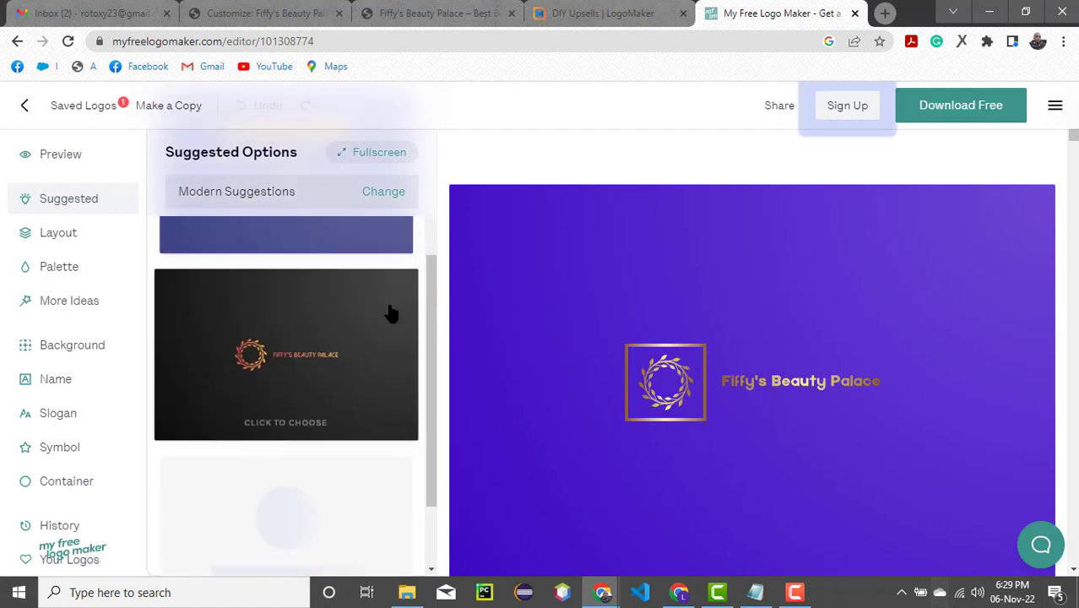
pyautogui.scroll(-1, 390, 313)
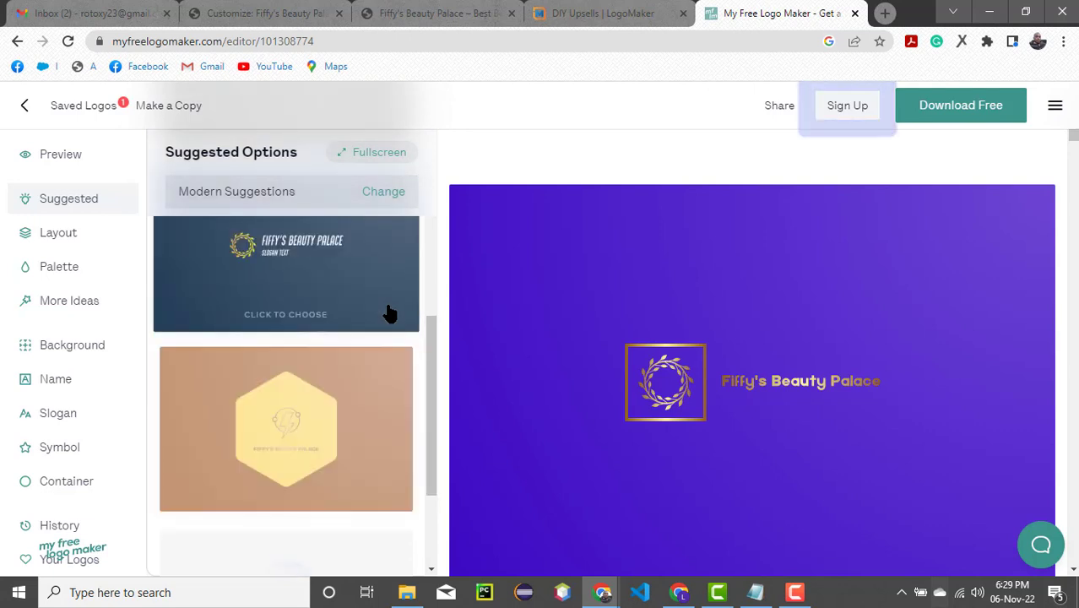
pyautogui.scroll(3, 390, 312)
pyautogui.scroll(3, 390, 312)
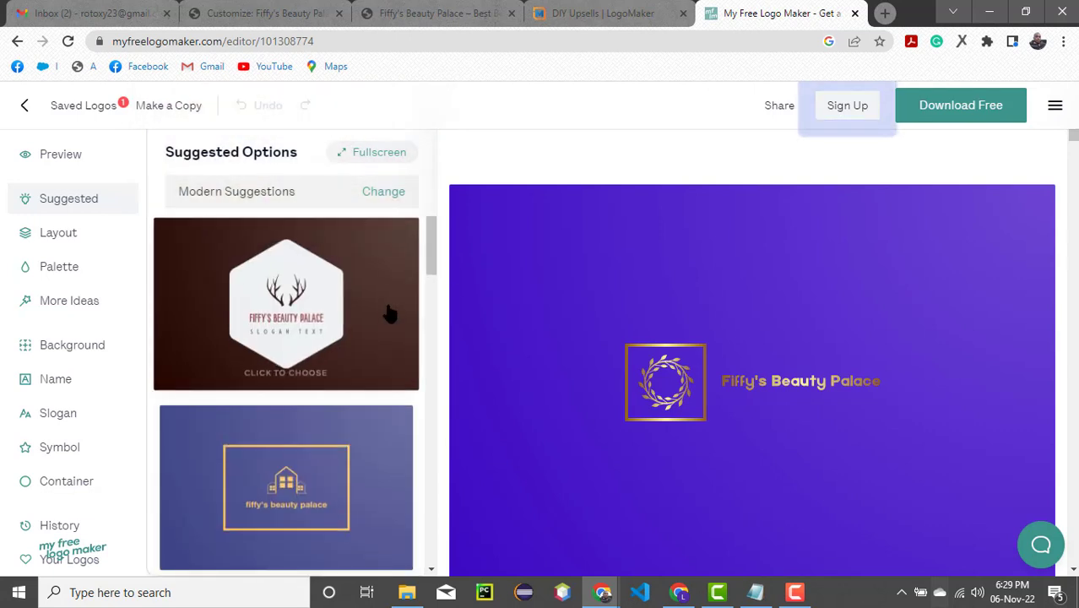
pyautogui.scroll(-2, 390, 313)
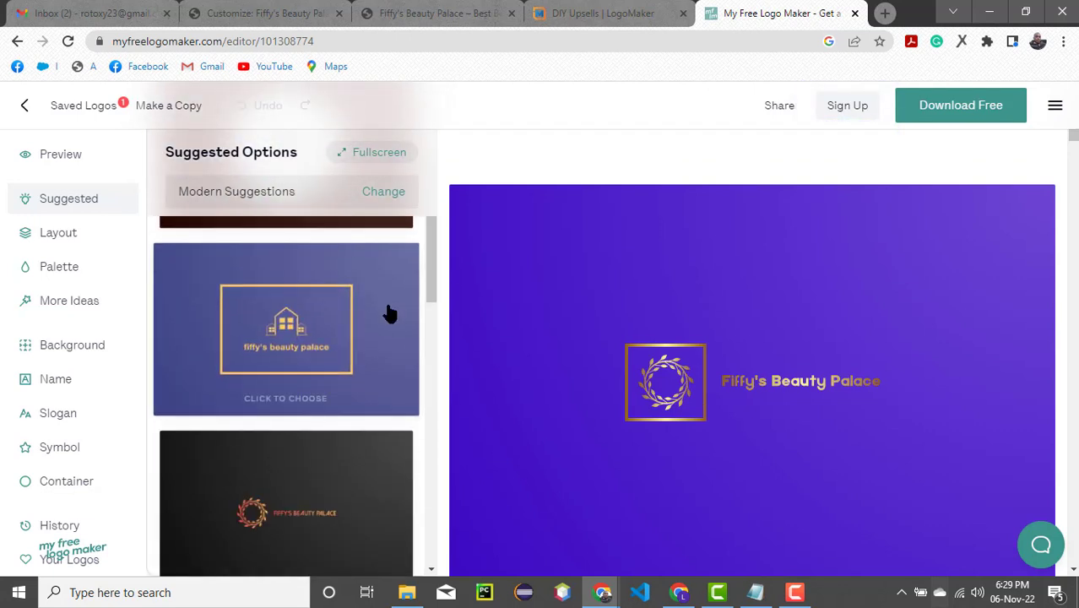
pyautogui.scroll(2, 390, 313)
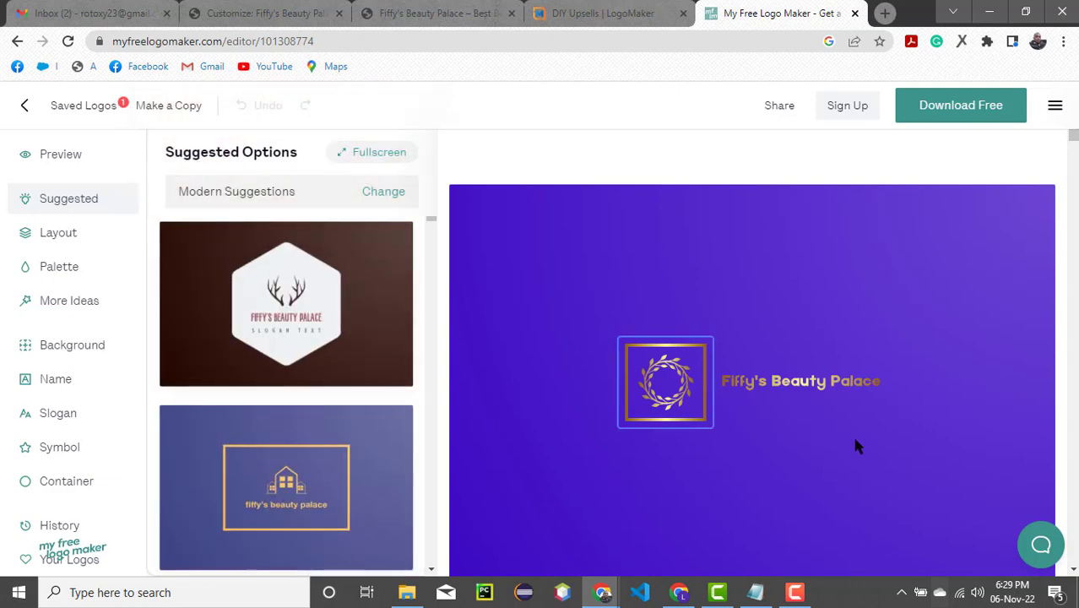
pyautogui.scroll(-1, 851, 433)
pyautogui.scroll(-5, 849, 431)
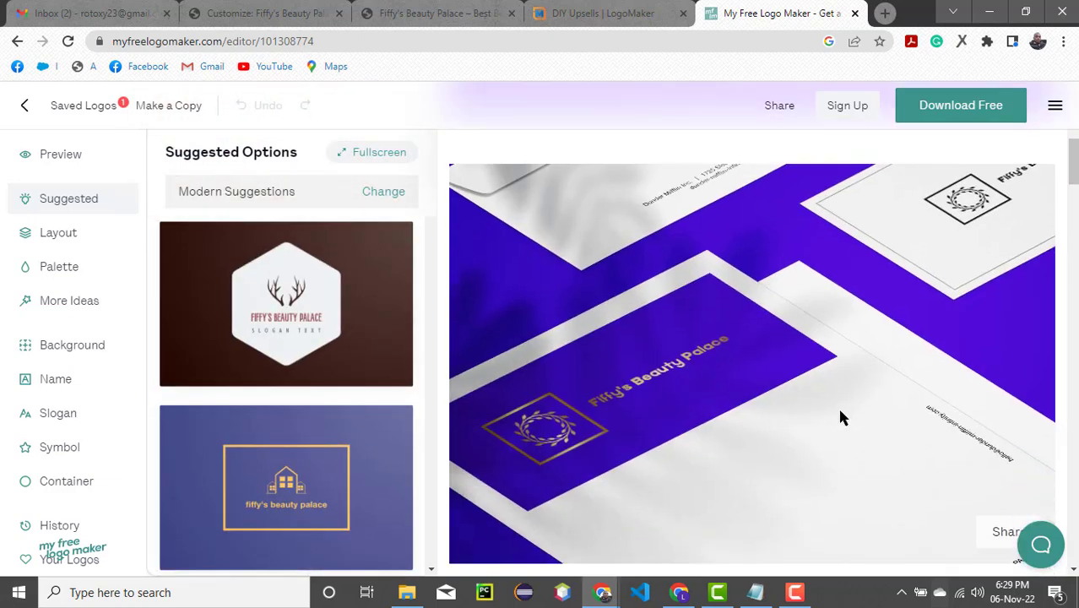
pyautogui.scroll(5, 840, 416)
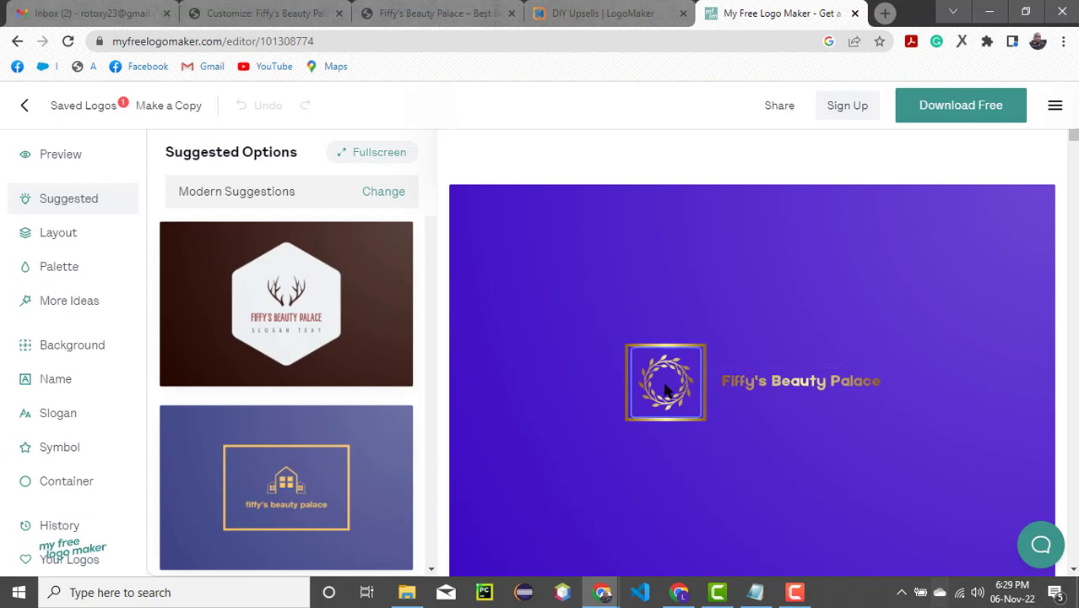
pyautogui.scroll(-3, 925, 313)
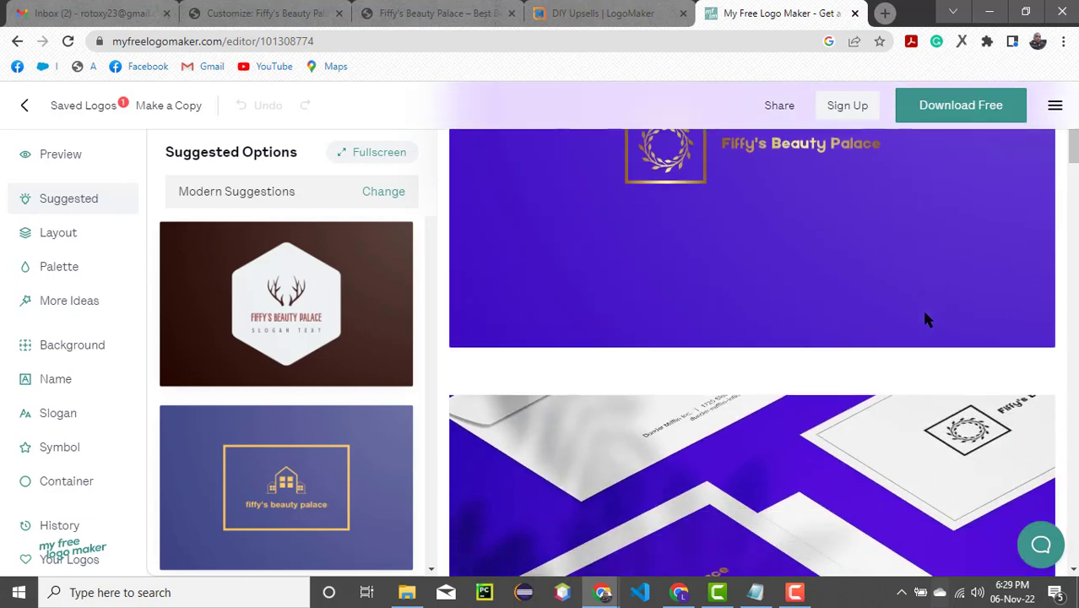
pyautogui.scroll(3, 924, 313)
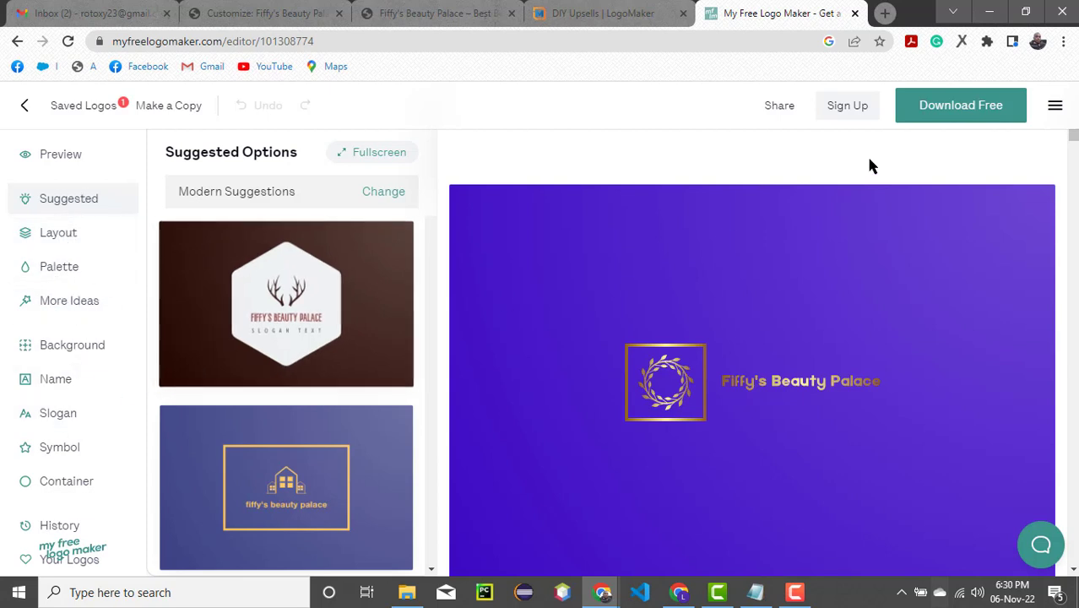
# - Request the free logo download and open the sign-up form for accessing the logo files
pyautogui.click(976, 108)
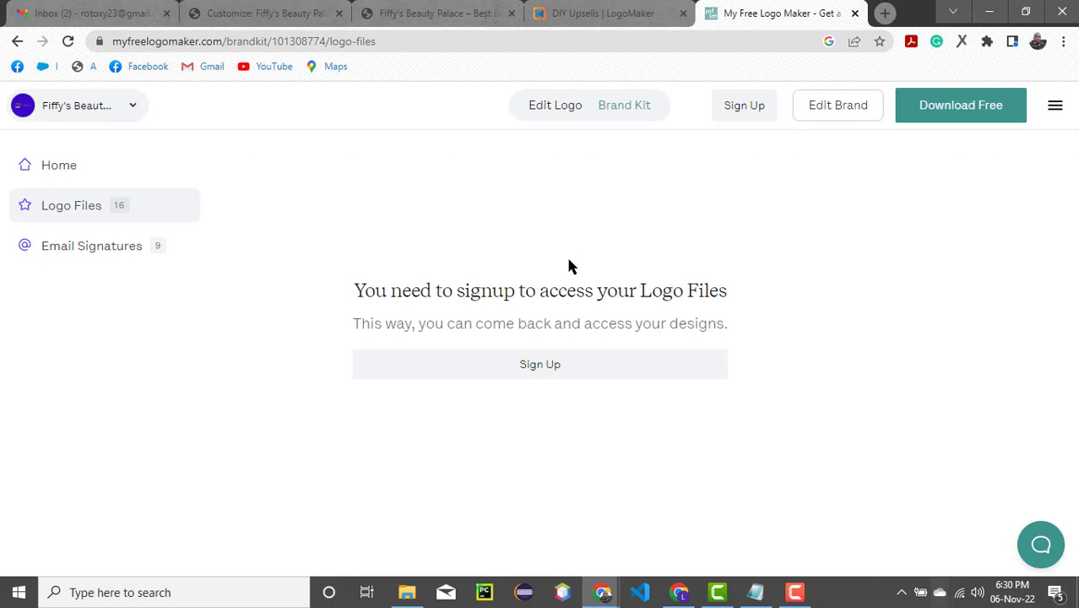
pyautogui.click(542, 366)
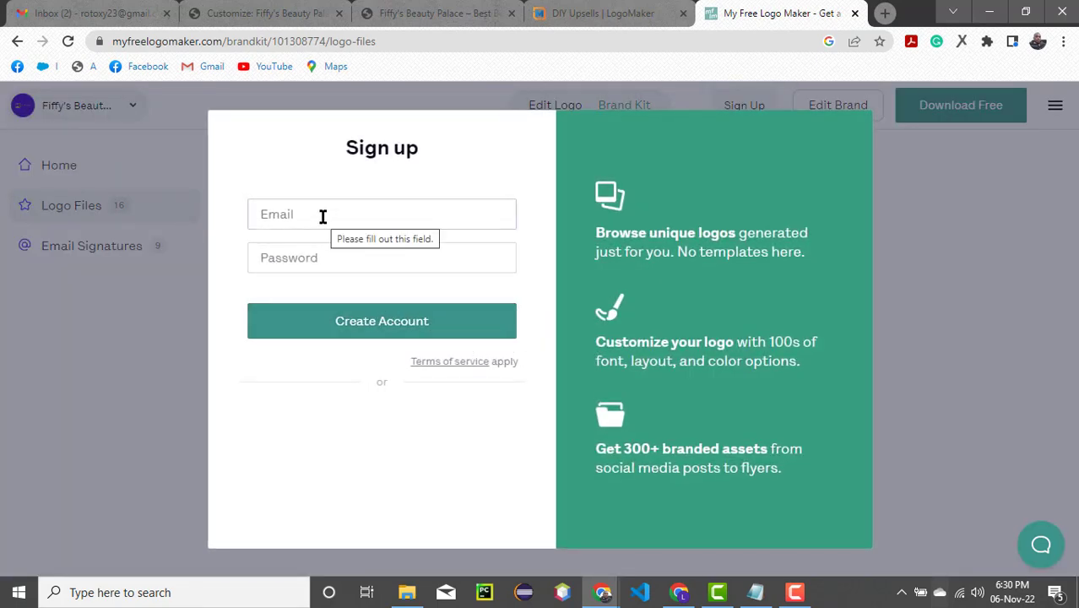
pyautogui.click(795, 590)
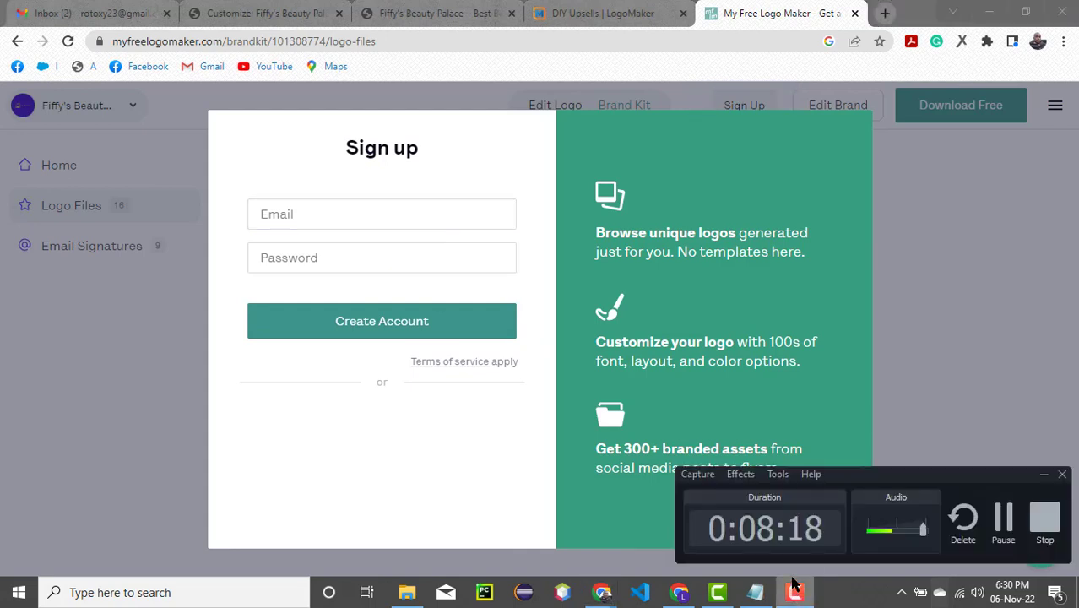
pyautogui.click(998, 526)
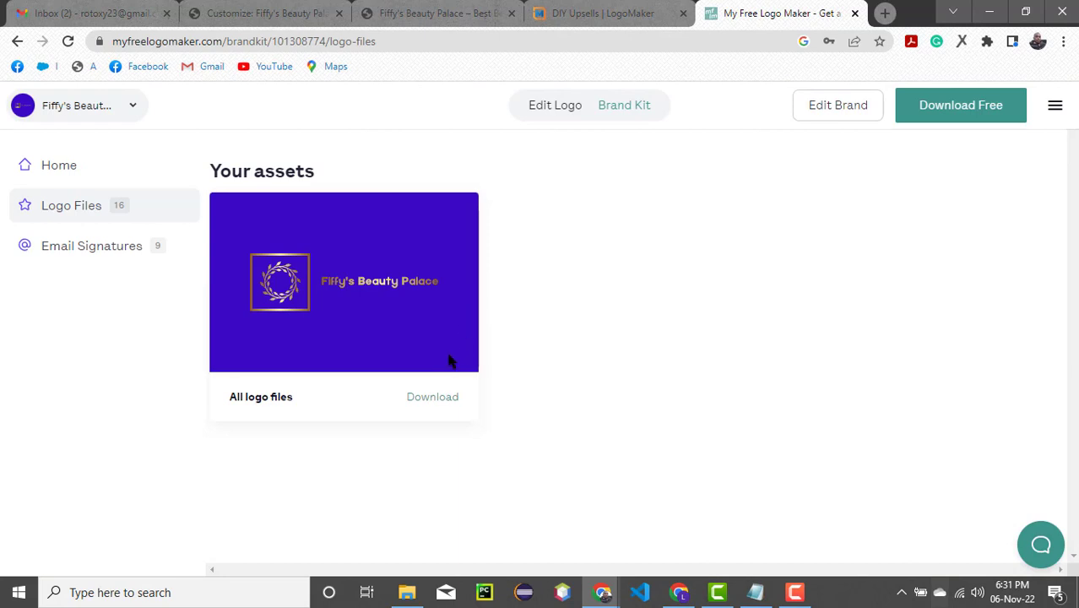
# - Download all logo files from the brand kit's assets
pyautogui.click(432, 397)
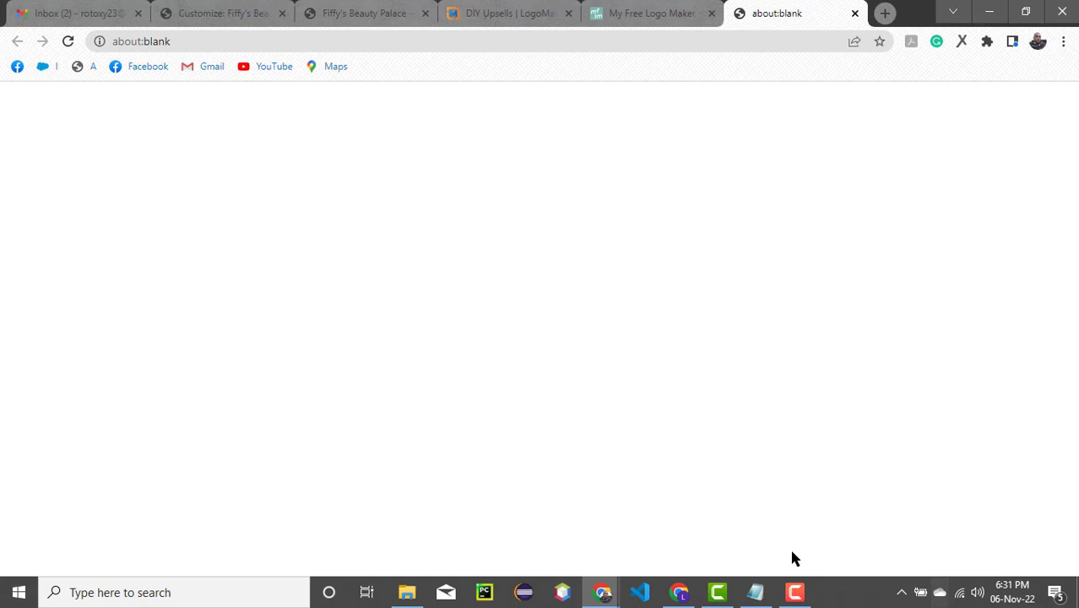
pyautogui.click(795, 592)
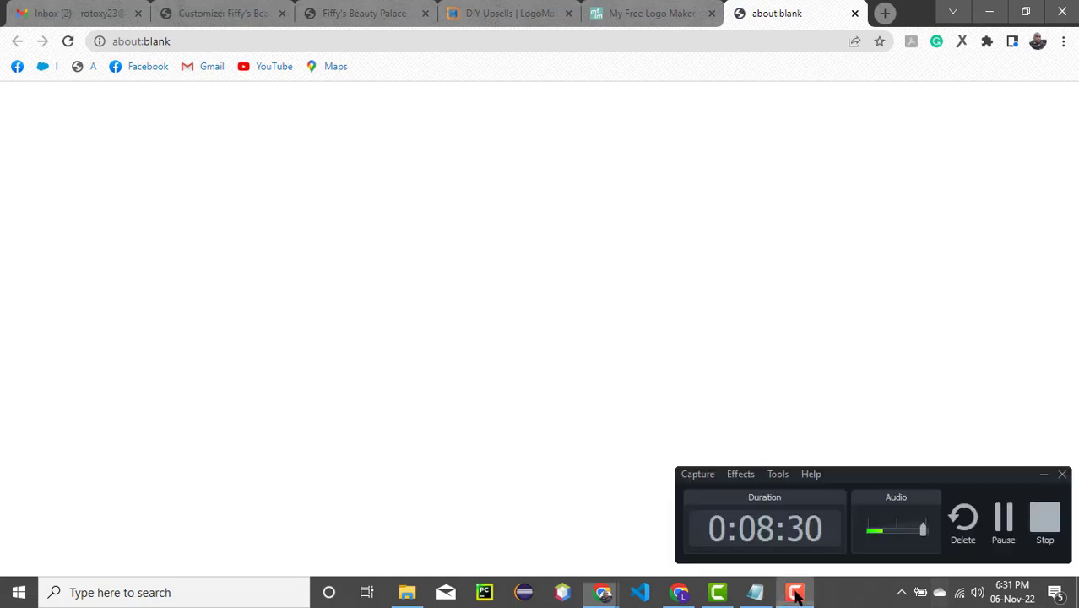
pyautogui.click(1004, 519)
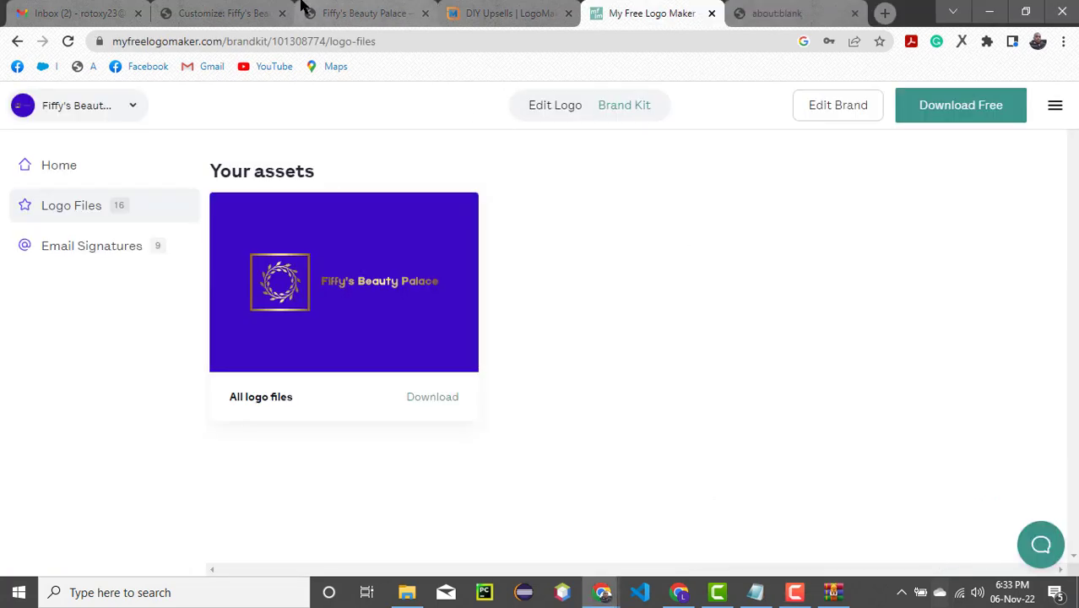
# - Return to the site customizer, upload "White logo - no background" from Documents > fiffy as a site icon candidate, and abandon its cropping
pyautogui.click(349, 18)
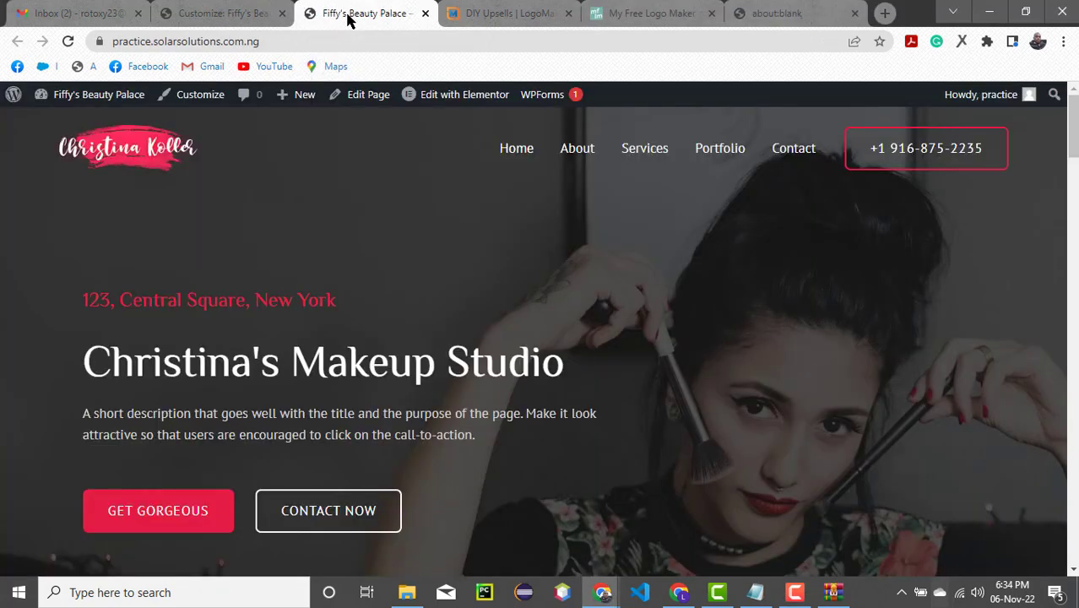
pyautogui.click(226, 18)
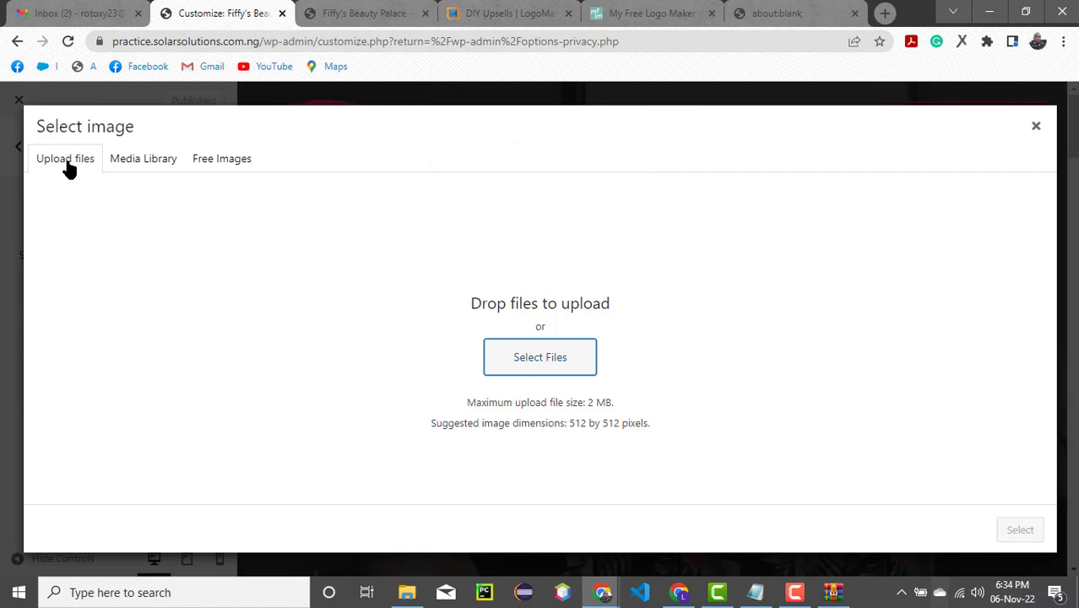
pyautogui.click(546, 371)
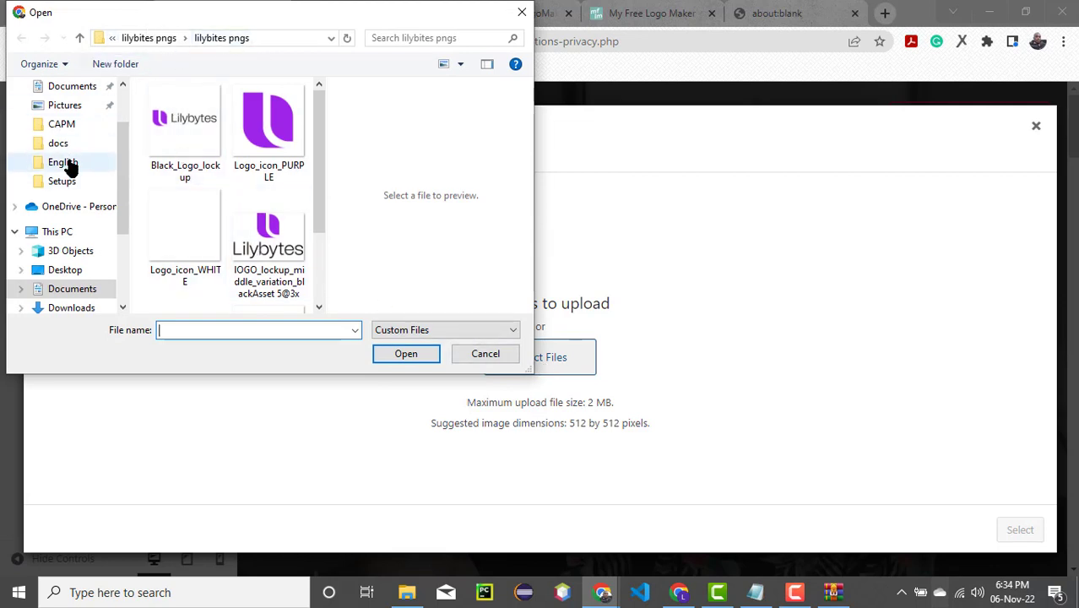
pyautogui.click(70, 289)
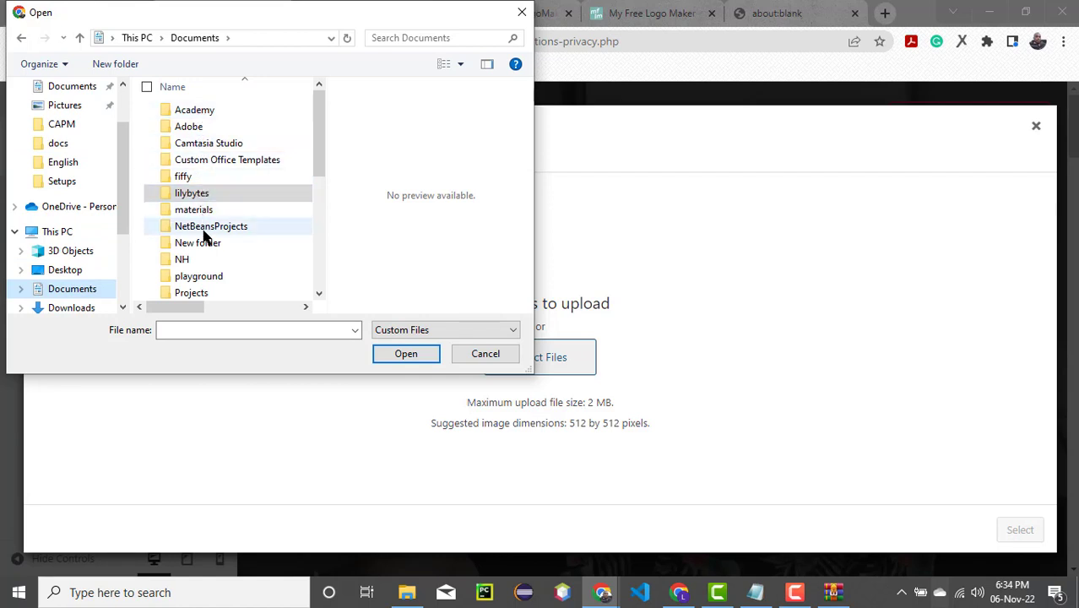
pyautogui.doubleClick(199, 178)
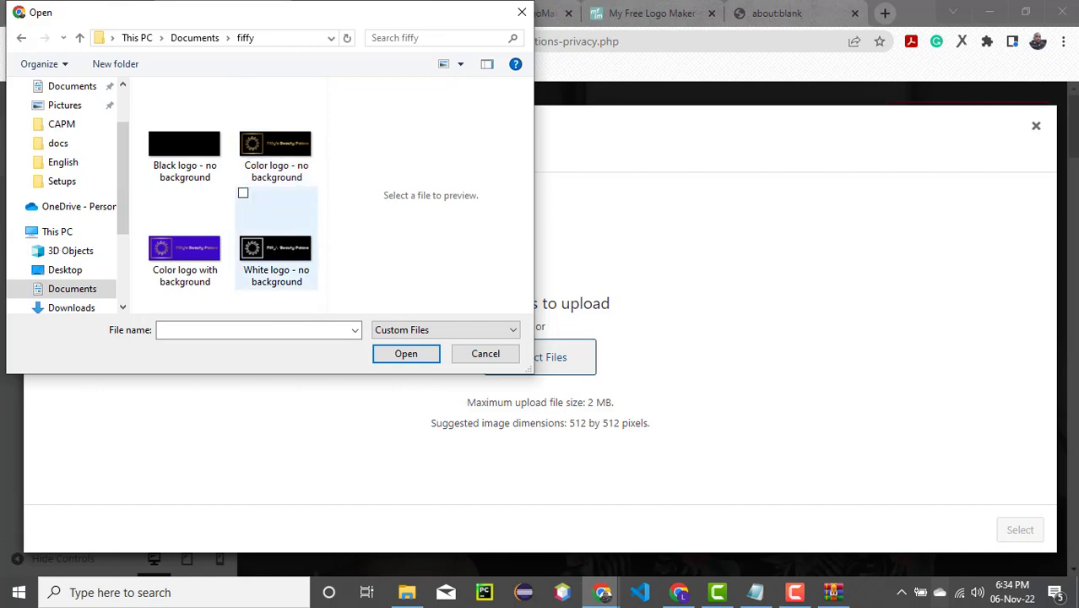
pyautogui.click(200, 253)
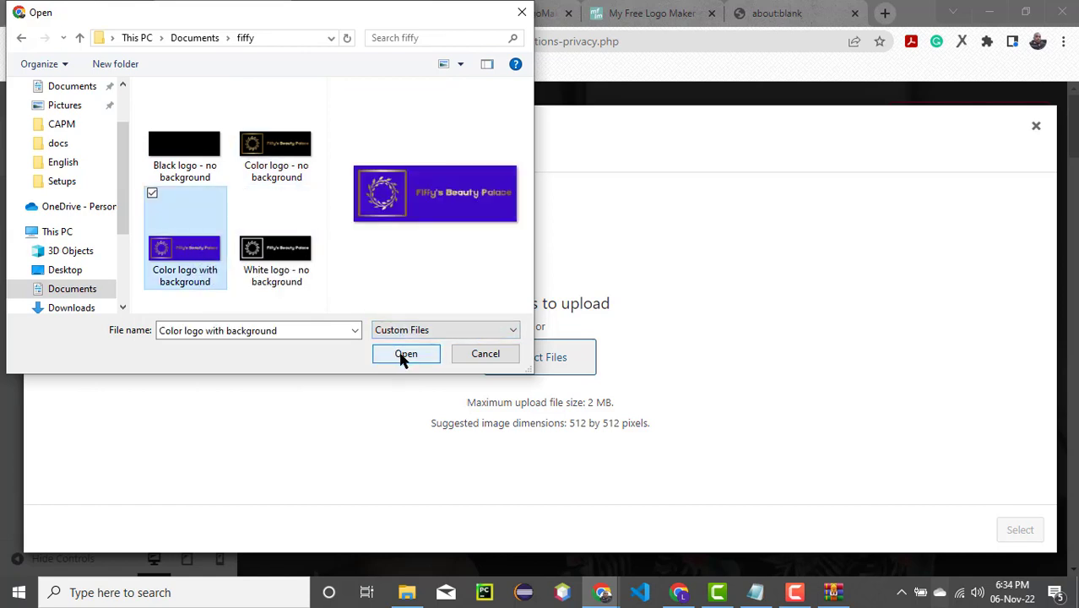
pyautogui.click(277, 277)
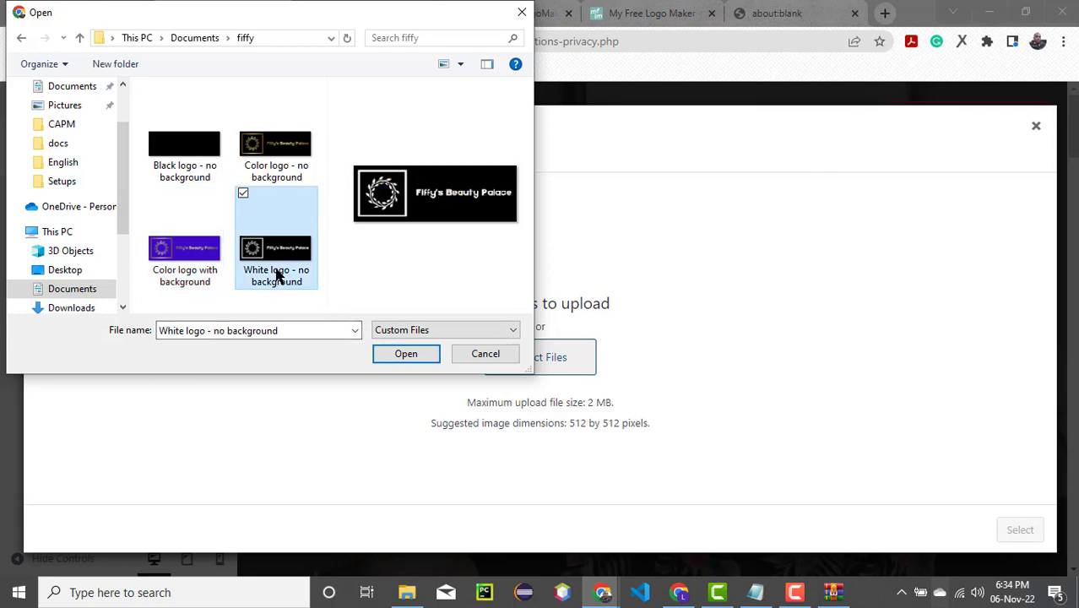
pyautogui.click(415, 355)
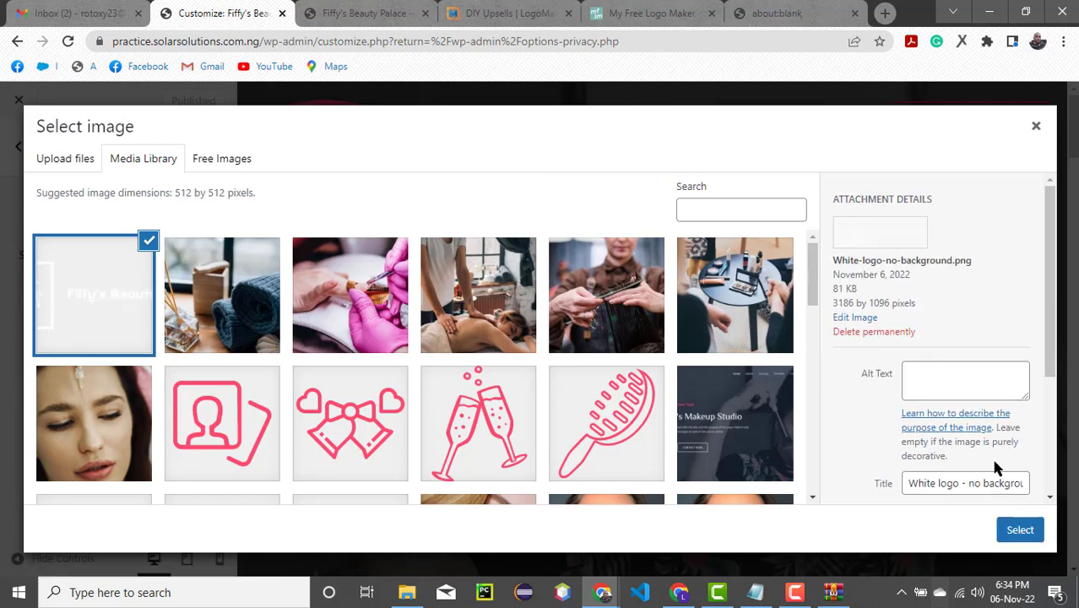
pyautogui.click(1017, 529)
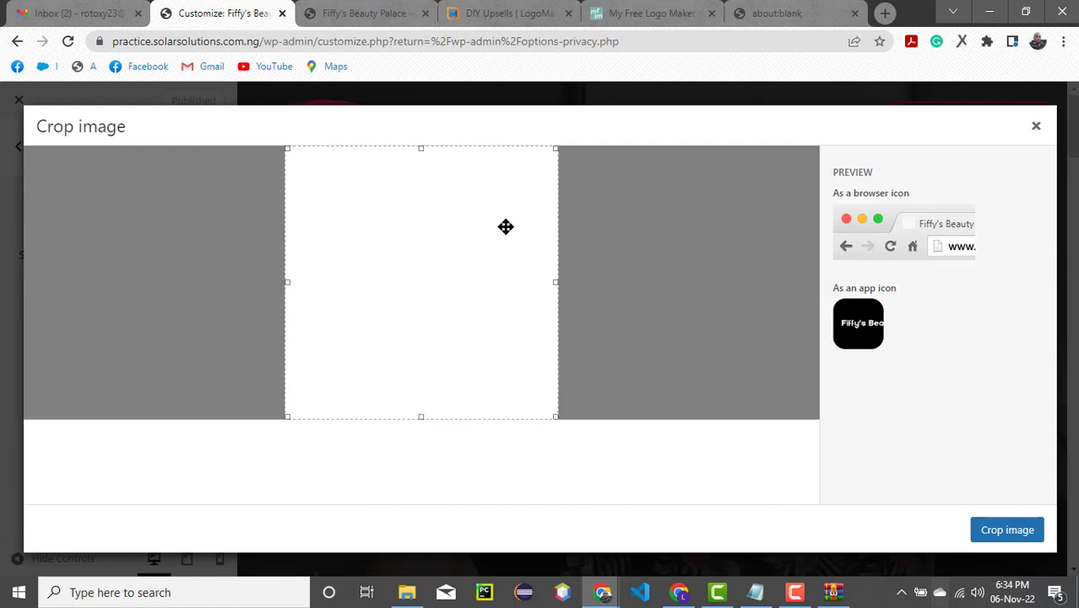
pyautogui.click(1036, 127)
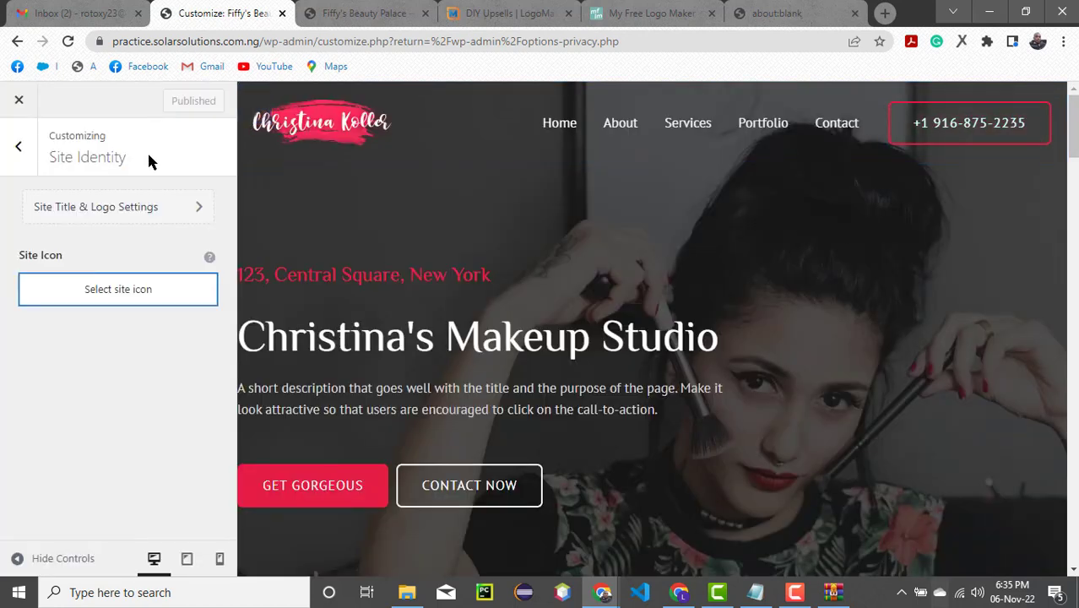
# - Upload "Black logo - no background", "Color logo - no background" and "Color logo with background" through the site icon's image chooser
pyautogui.click(137, 293)
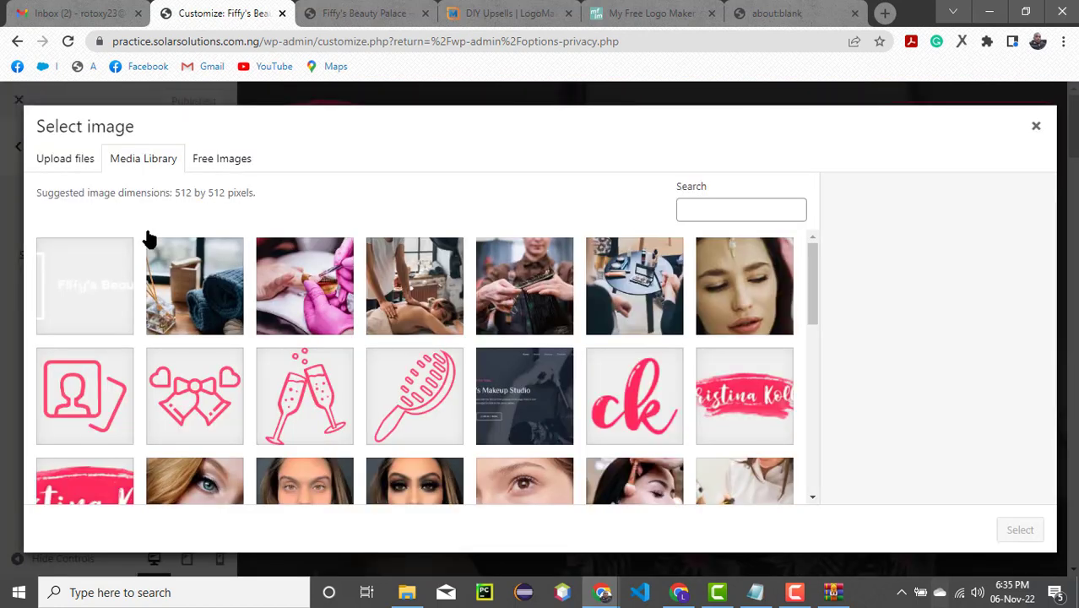
pyautogui.click(56, 162)
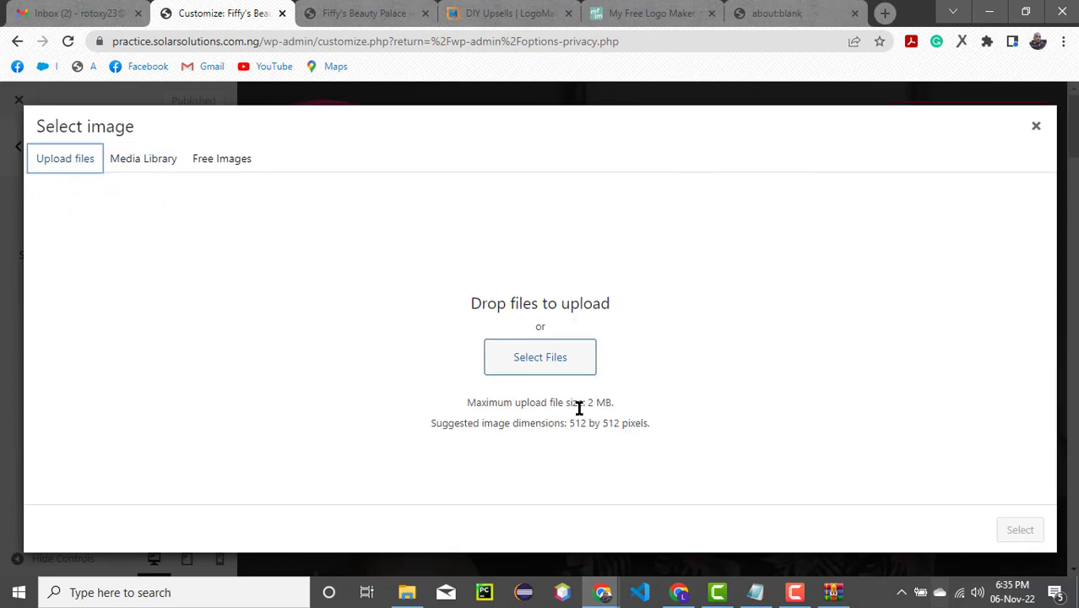
pyautogui.click(527, 370)
pyautogui.click(528, 370)
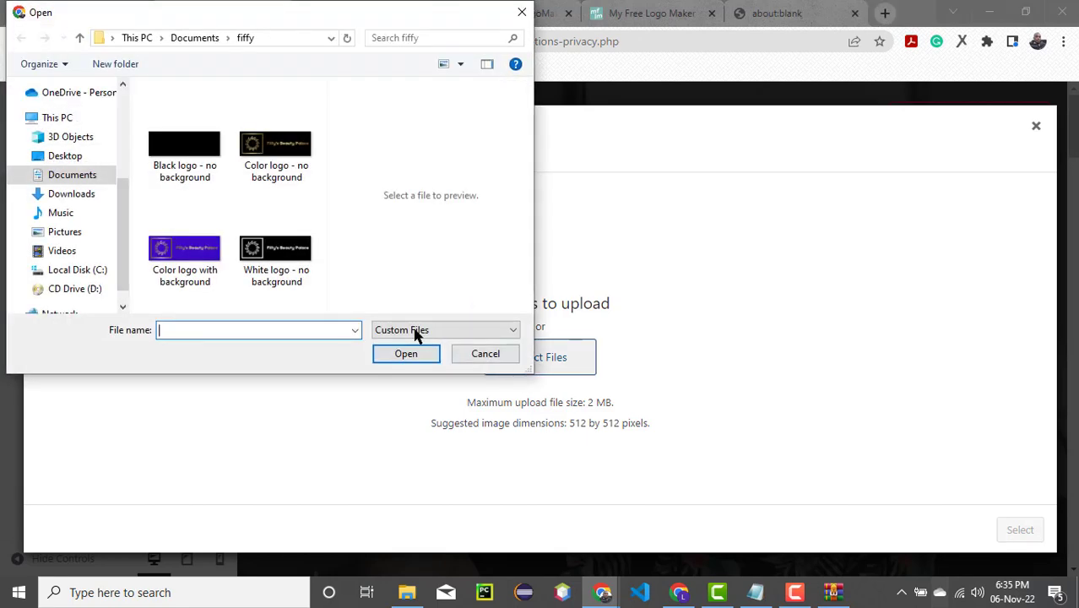
pyautogui.click(184, 164)
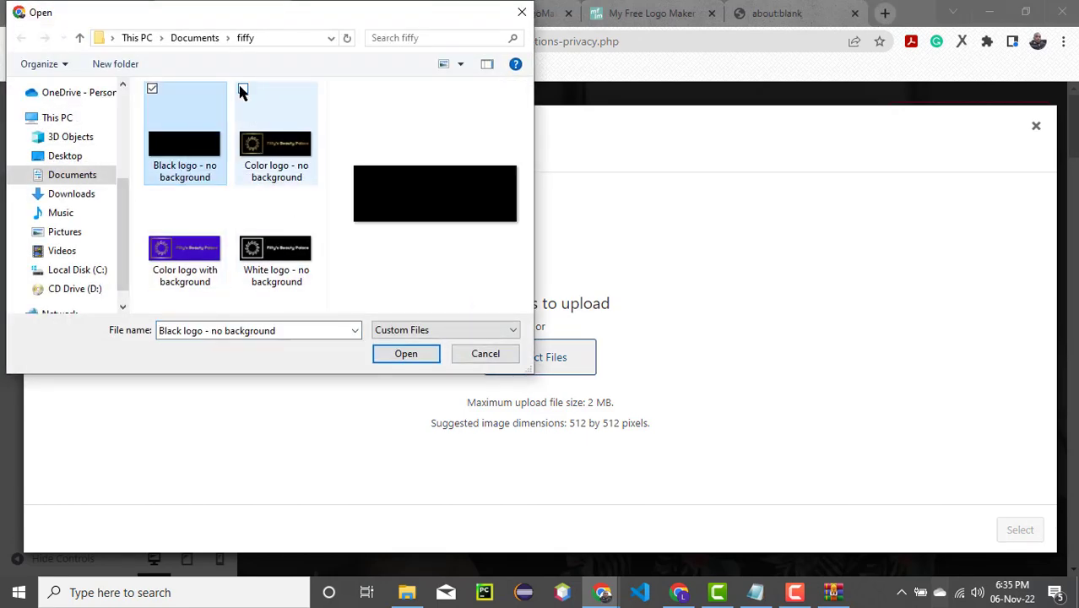
pyautogui.click(243, 89)
pyautogui.click(152, 194)
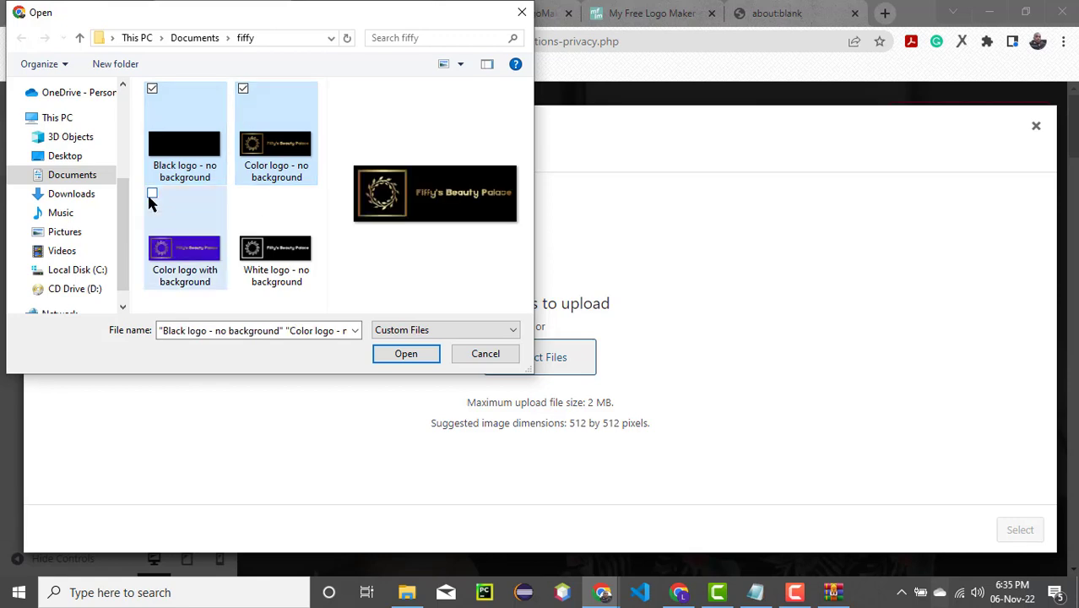
pyautogui.click(417, 356)
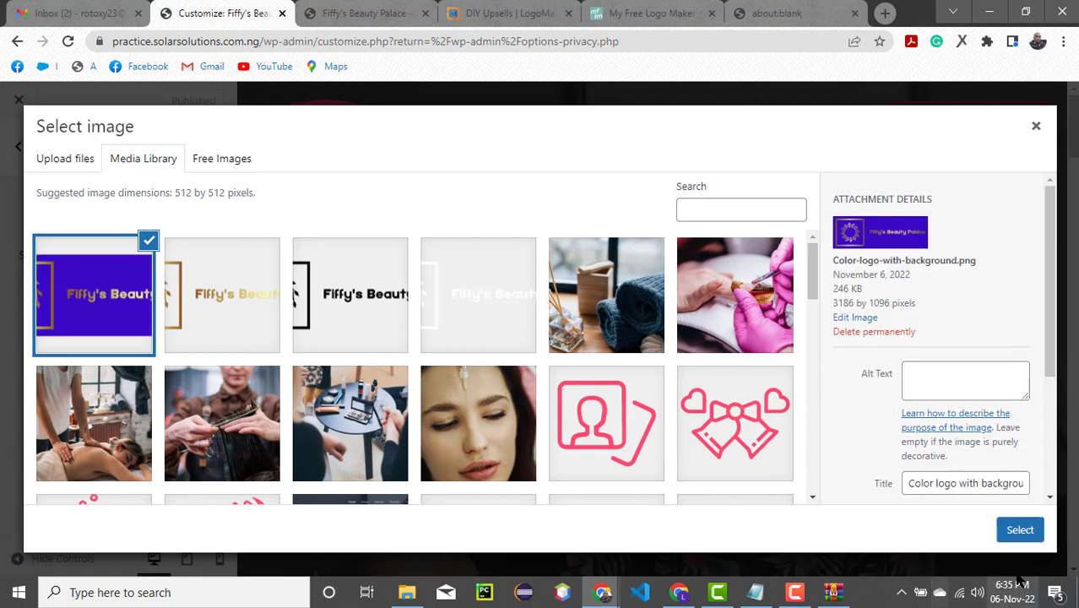
# - Set the site icon from Color-logo-with-background.png, cropped closely around the gold square frame with the wreath
pyautogui.click(1020, 537)
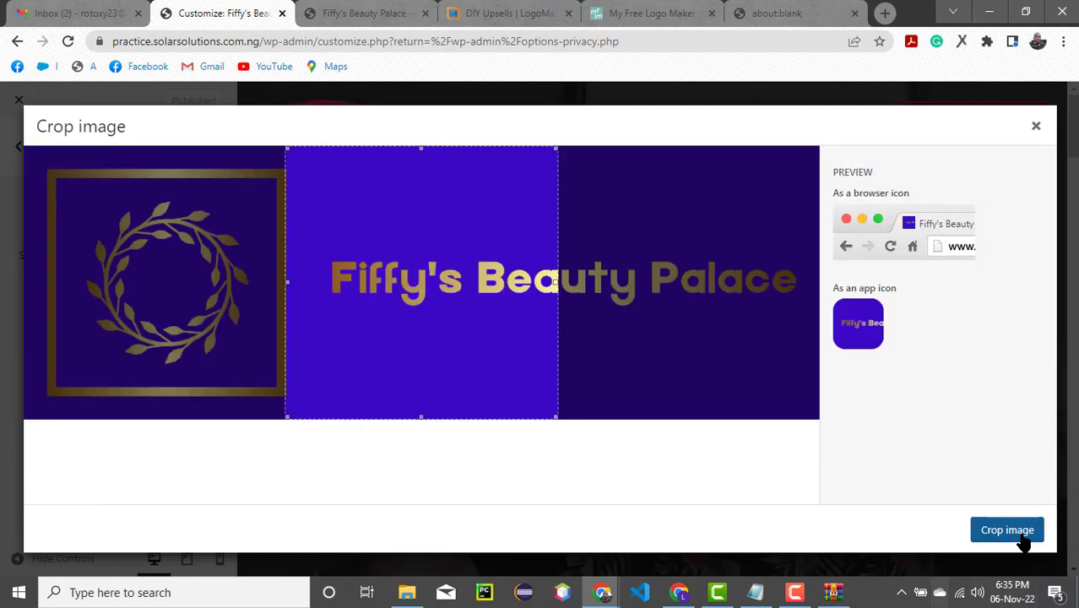
pyautogui.moveTo(381, 345); pyautogui.dragTo(127, 309)
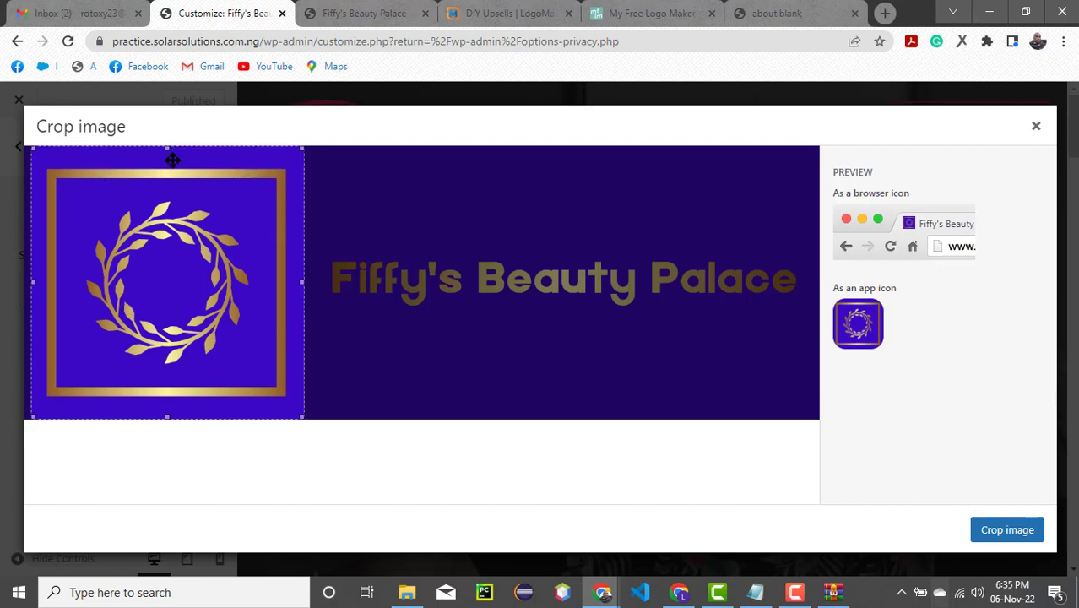
pyautogui.moveTo(165, 149); pyautogui.dragTo(165, 167)
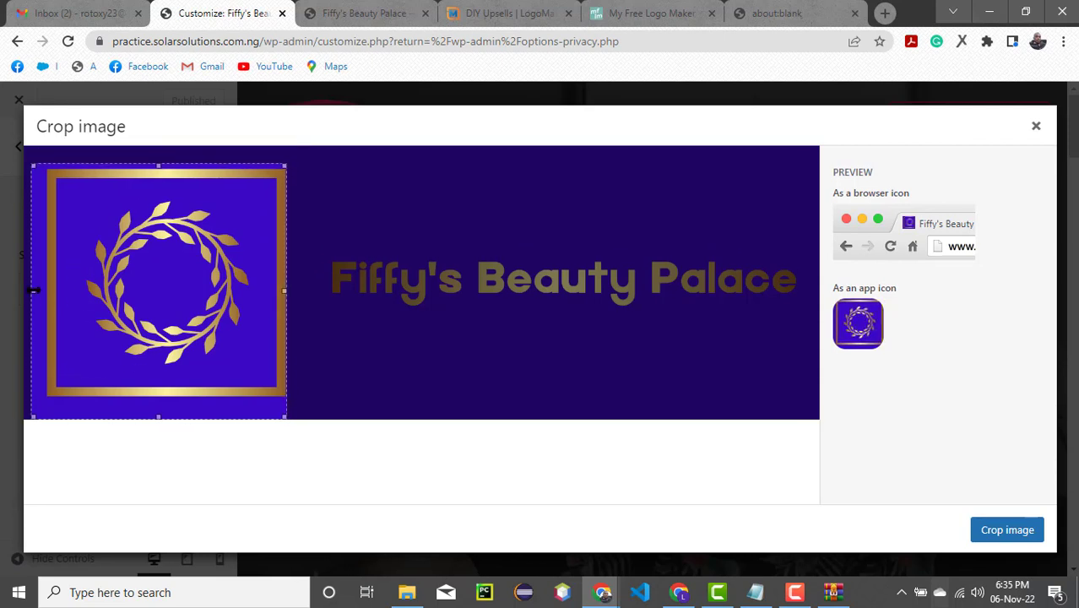
pyautogui.moveTo(34, 290); pyautogui.dragTo(45, 291)
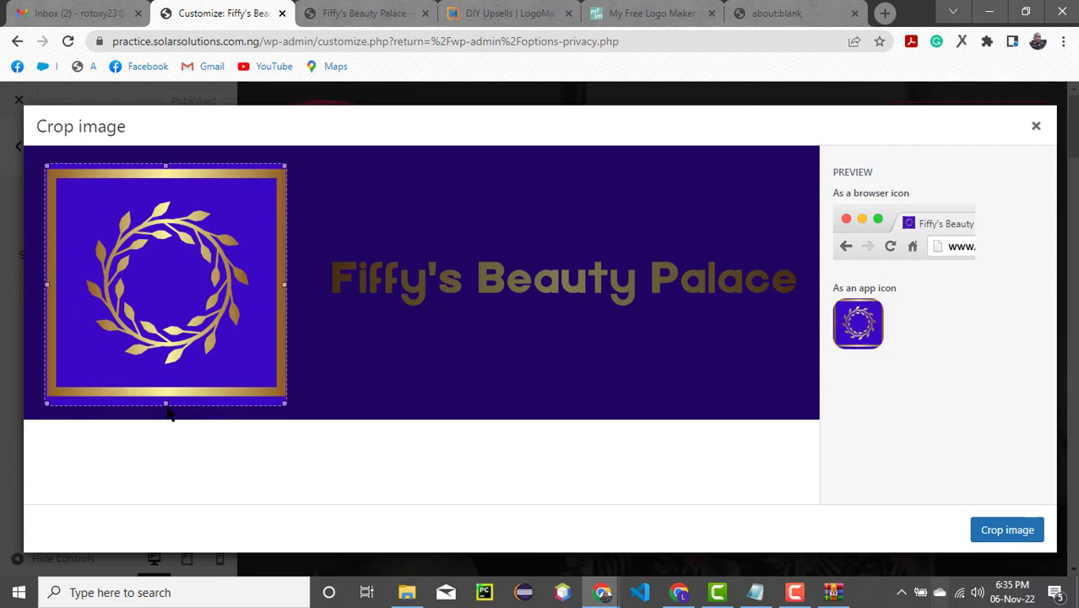
pyautogui.moveTo(166, 405); pyautogui.dragTo(164, 401)
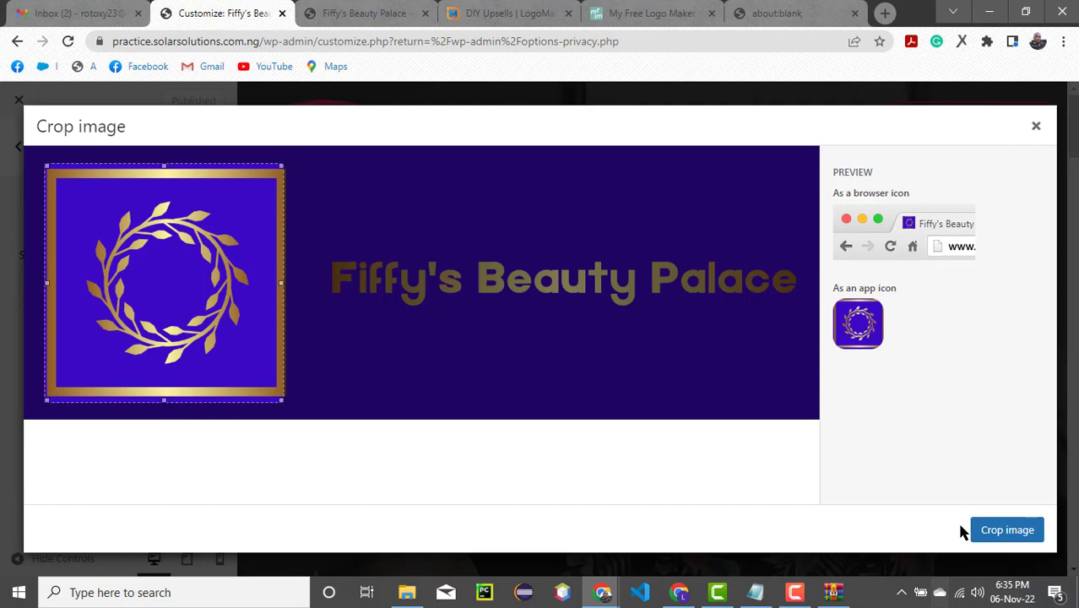
pyautogui.click(1019, 539)
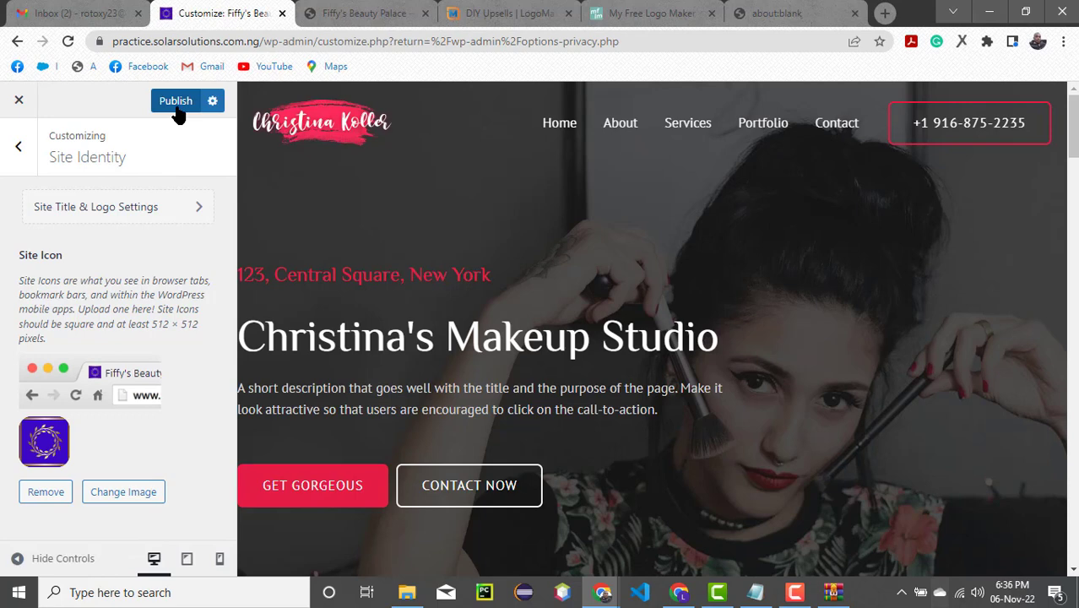
# - Open the site title and logo settings and try White-logo-no-background.png as the replacement logo
pyautogui.click(197, 214)
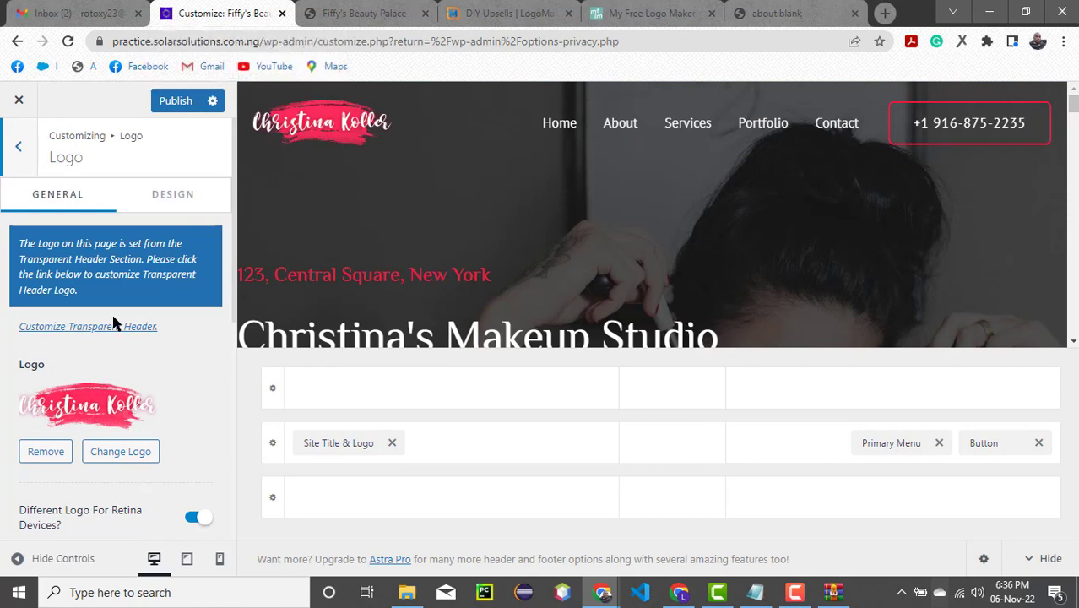
pyautogui.click(123, 461)
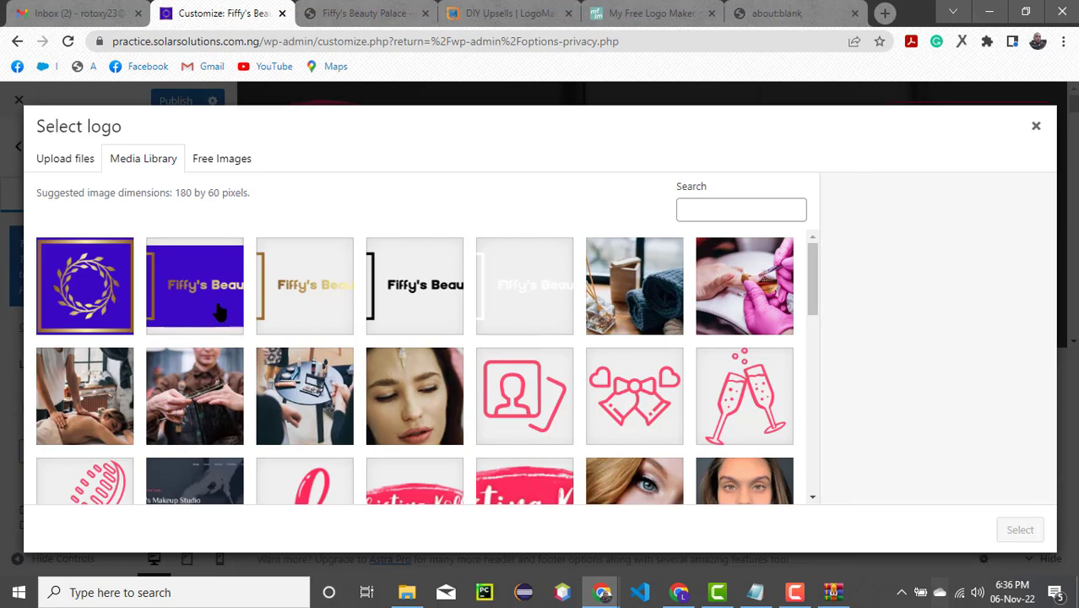
pyautogui.click(520, 304)
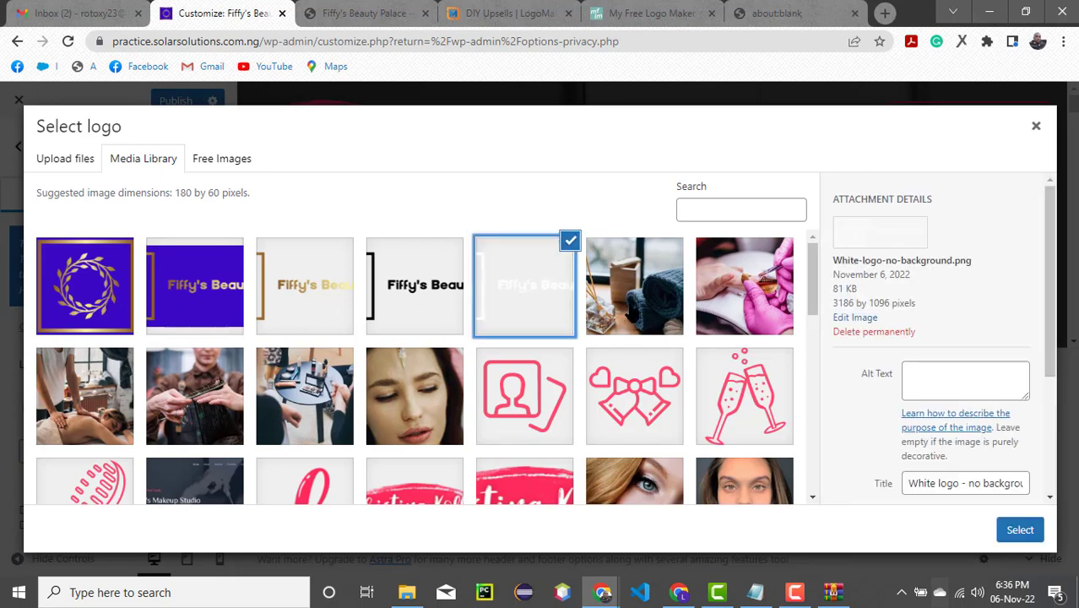
pyautogui.click(1020, 530)
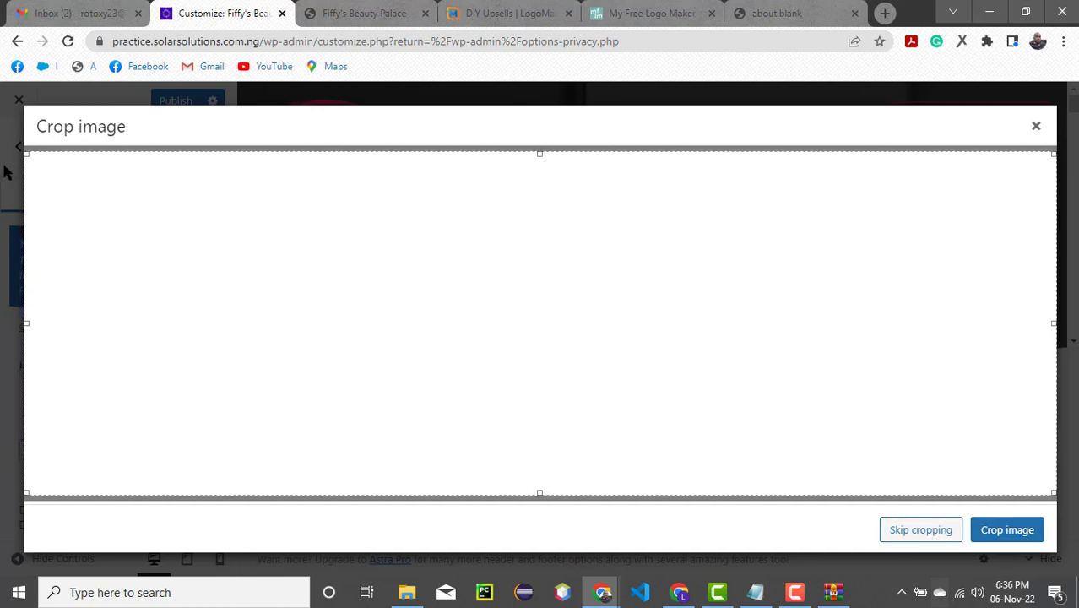
pyautogui.click(1037, 127)
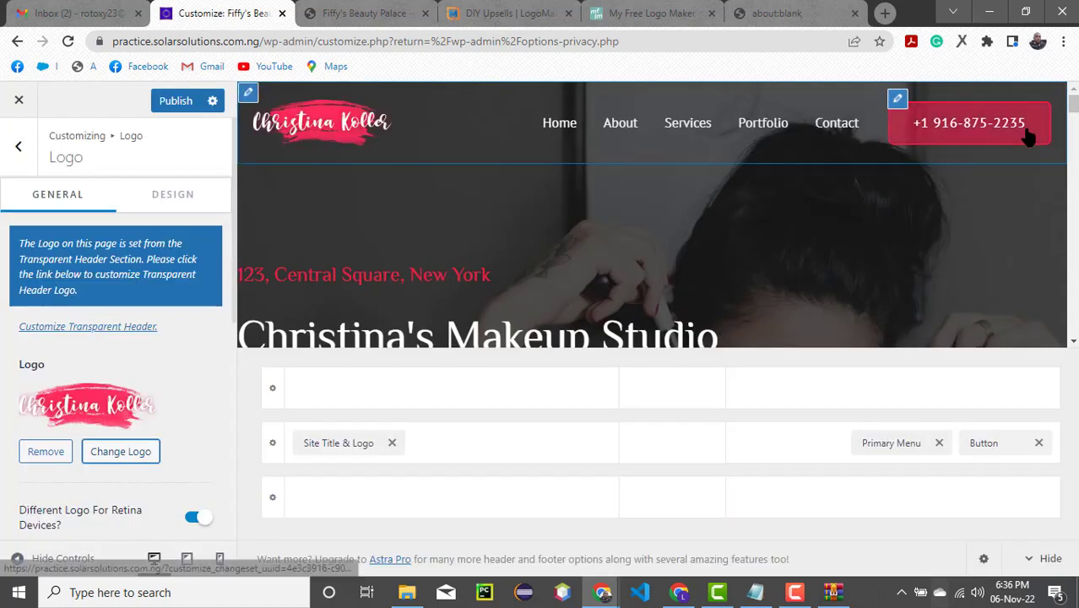
# - Replace the site logo with Color-logo-with-background.png from the media library, without cropping it
pyautogui.click(110, 454)
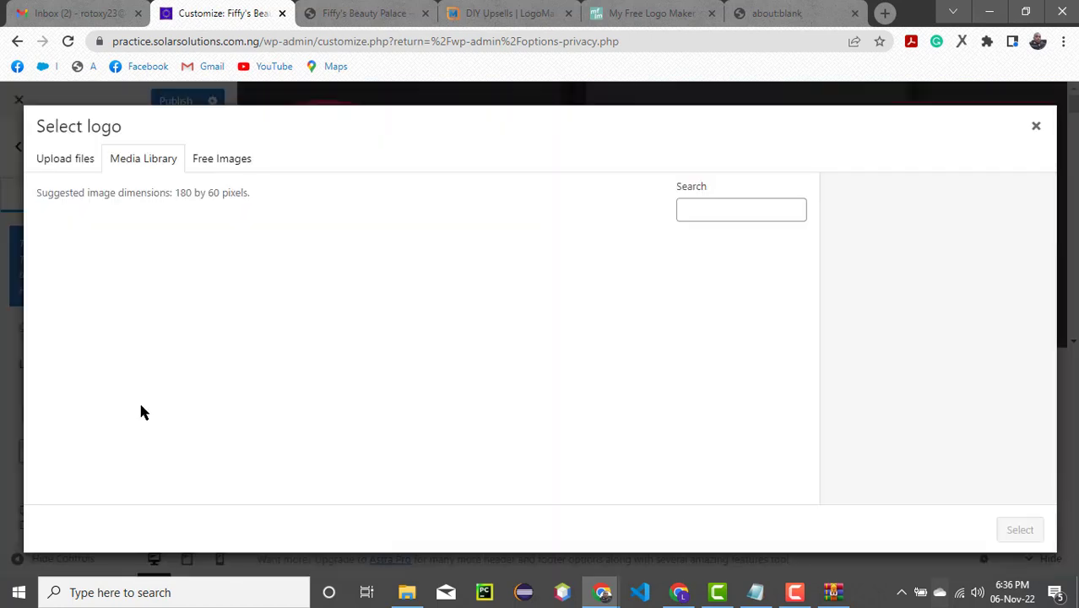
pyautogui.click(184, 306)
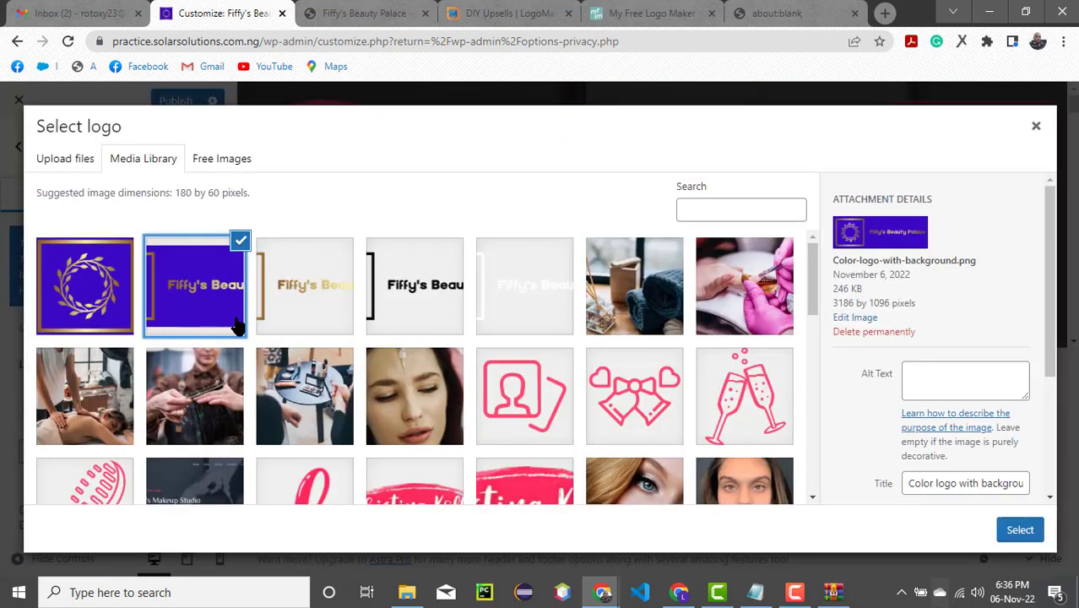
pyautogui.click(1018, 529)
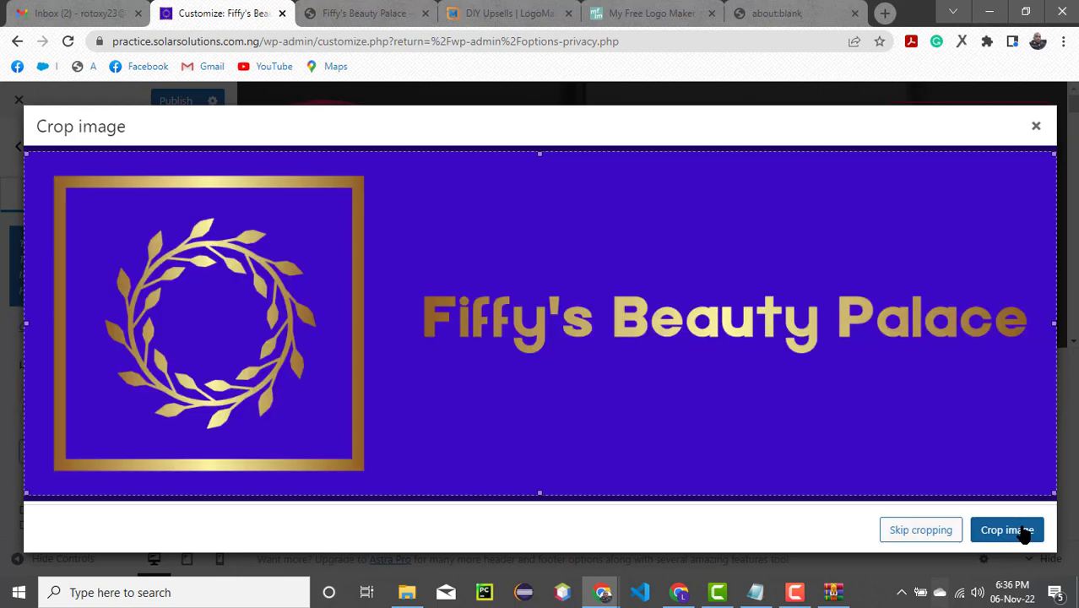
pyautogui.click(921, 530)
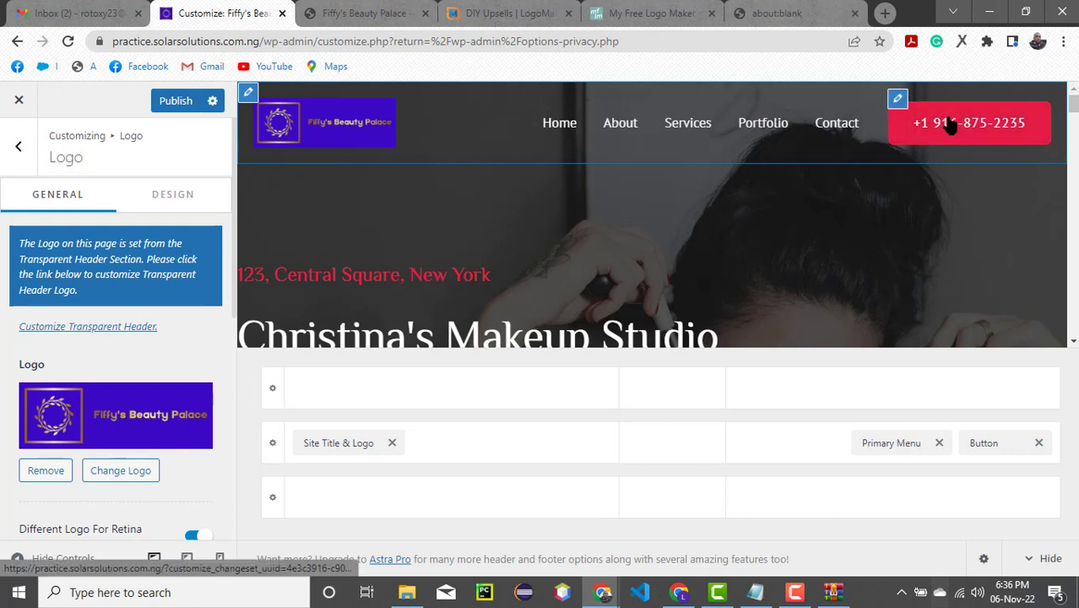
# - Replace the text of the header's phone button with the shop's phone number
pyautogui.click(899, 101)
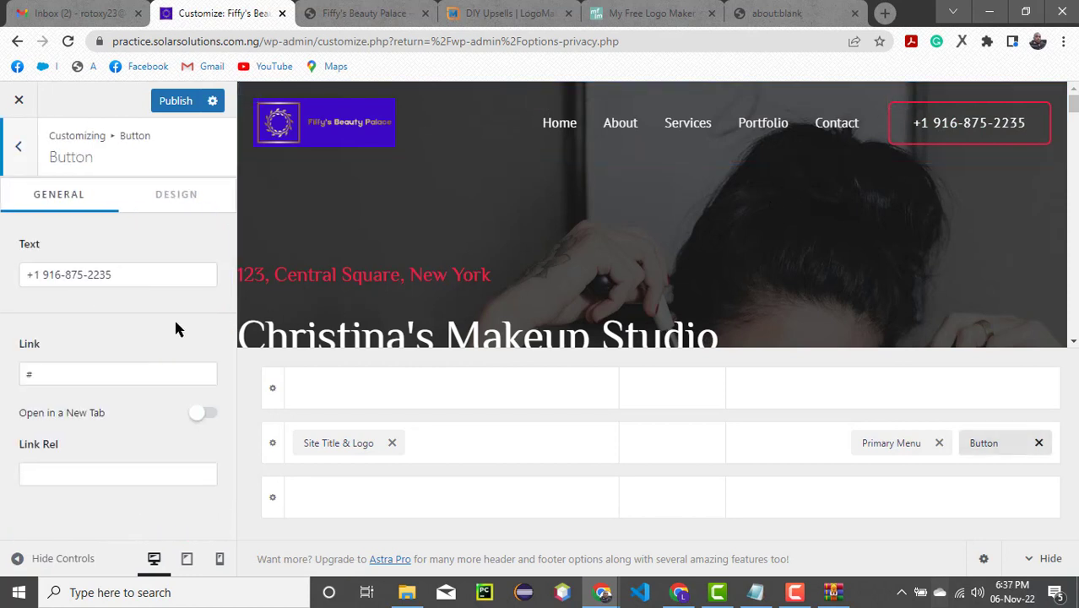
pyautogui.moveTo(151, 275); pyautogui.dragTo(3, 287)
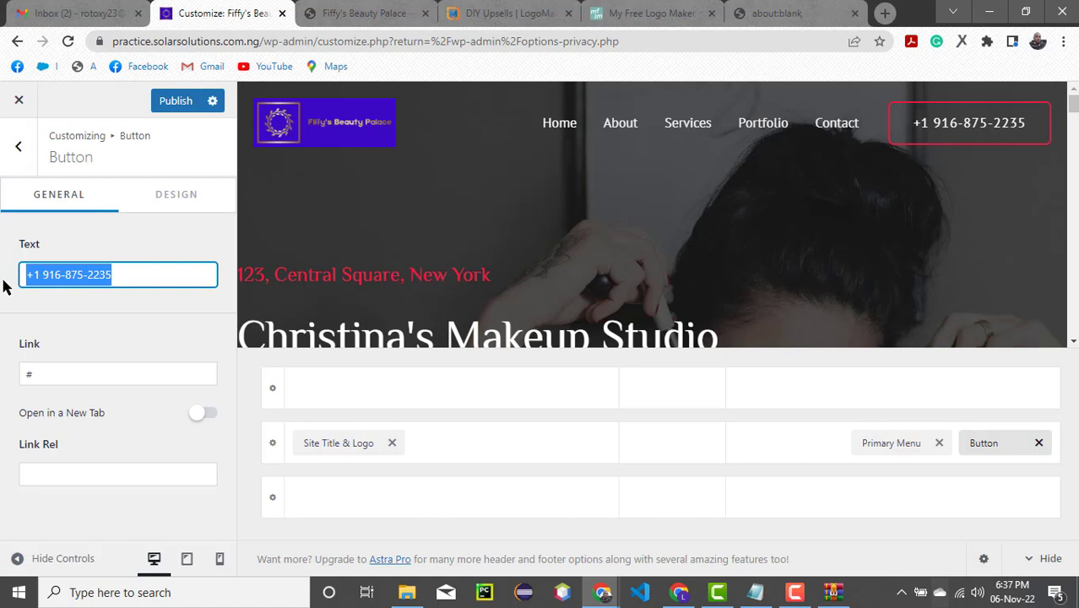
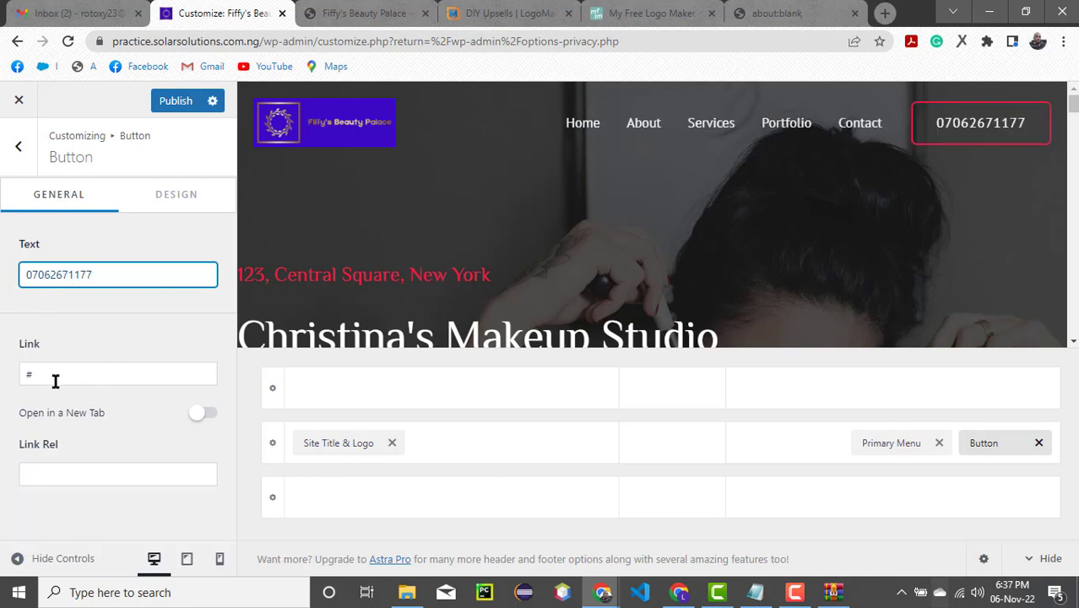
pyautogui.moveTo(52, 379); pyautogui.dragTo(2, 374)
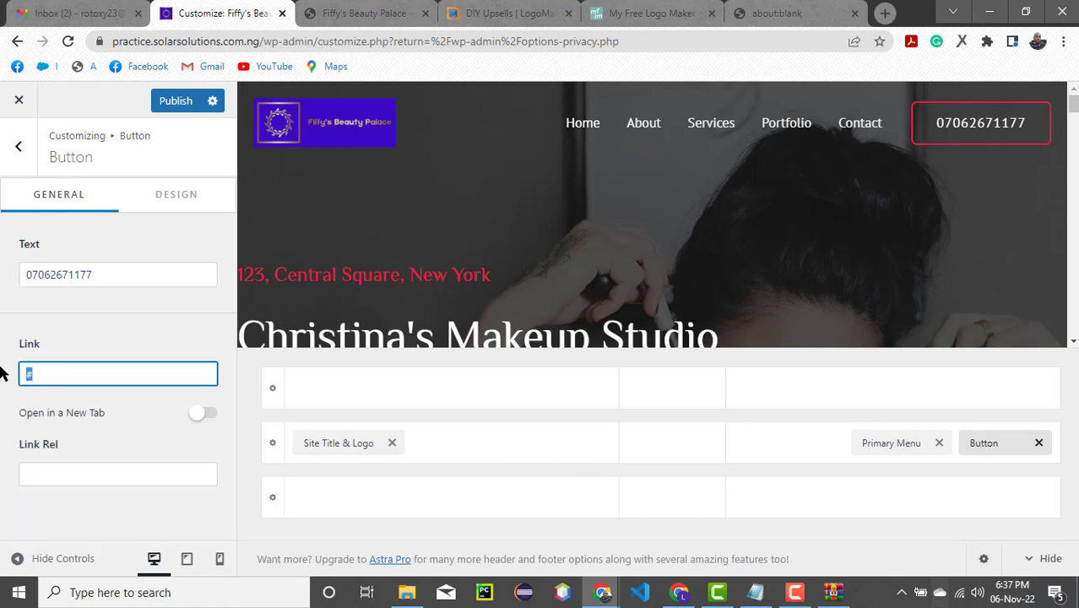
pyautogui.write('w')
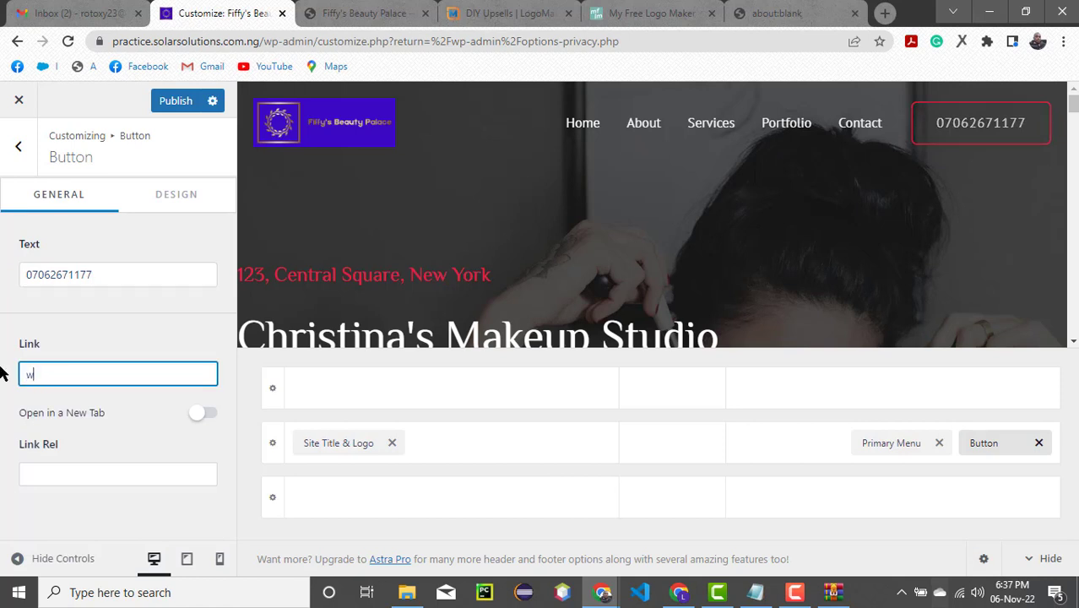
pyautogui.write('a')
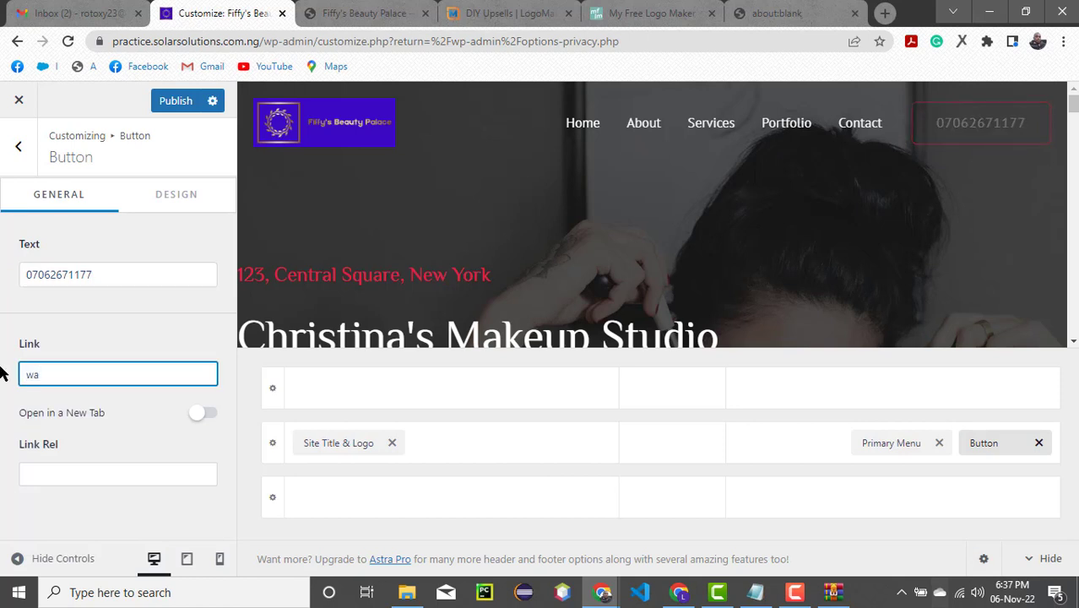
pyautogui.write('/')
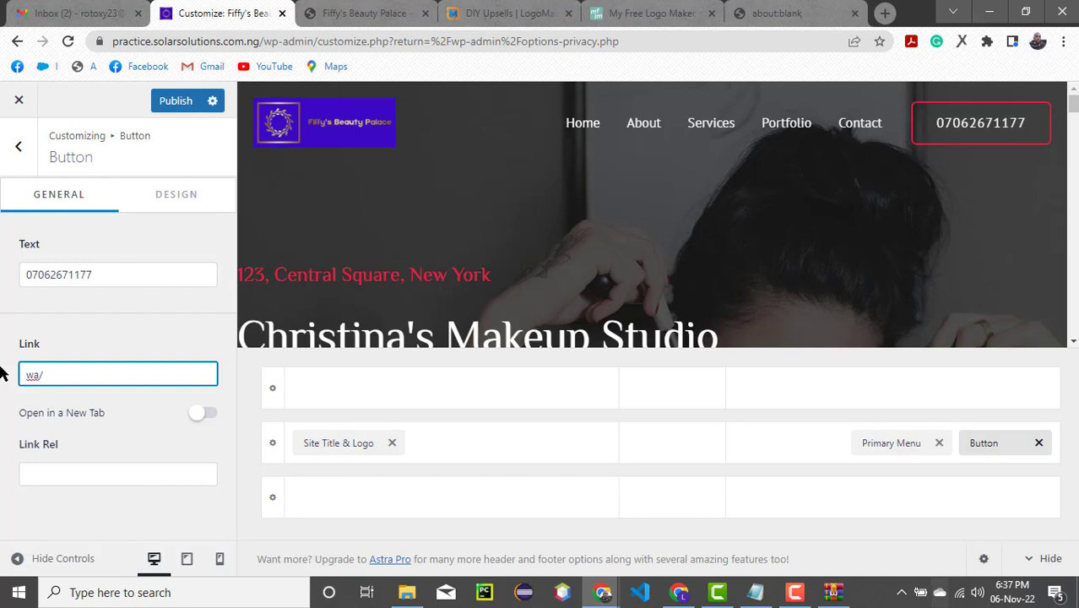
pyautogui.write('m')
pyautogui.press('BackSpace')
pyautogui.press('BackSpace')
pyautogui.press('BackSpace')
pyautogui.press('BackSpace')
pyautogui.press('BackSpace')
pyautogui.write('#')
# - Publish the customizer changes and reload the live Fiffy's Beauty Palace homepage to check its header
pyautogui.scroll(-1, 743, 240)
pyautogui.scroll(1, 743, 240)
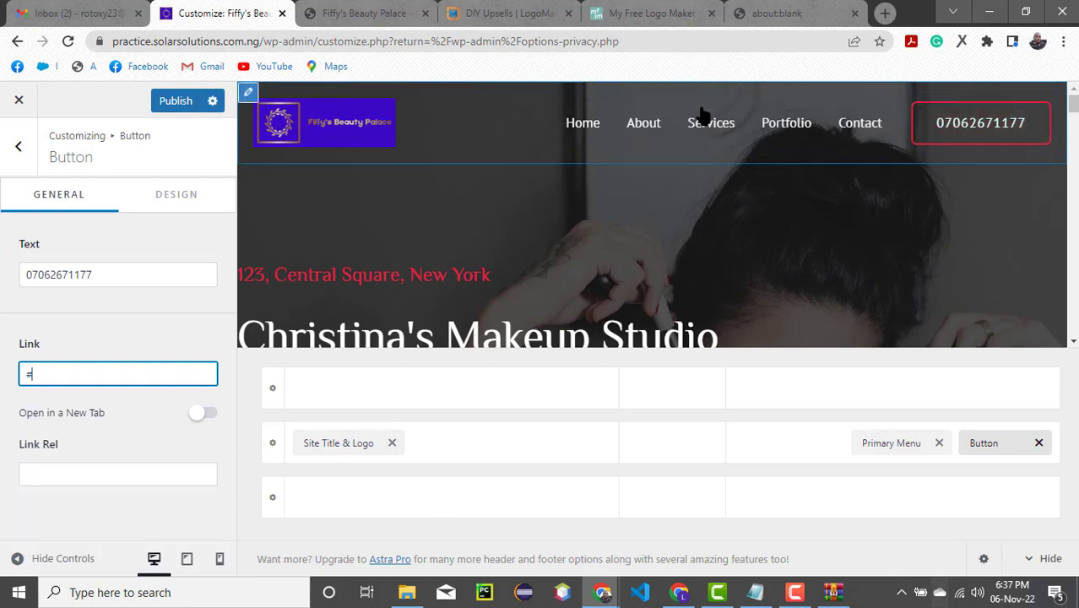
pyautogui.click(174, 103)
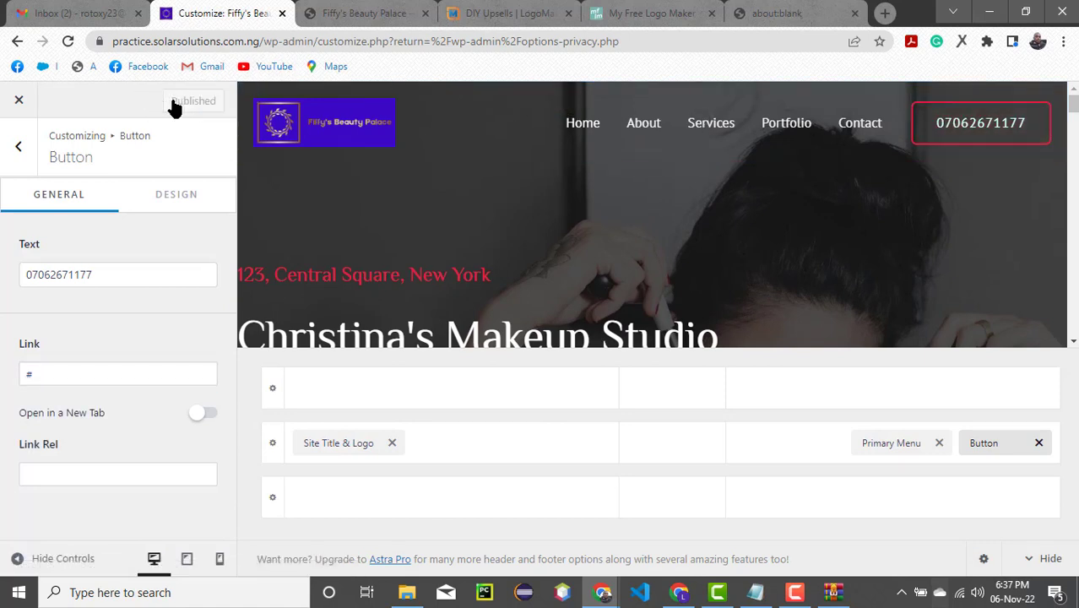
pyautogui.click(384, 16)
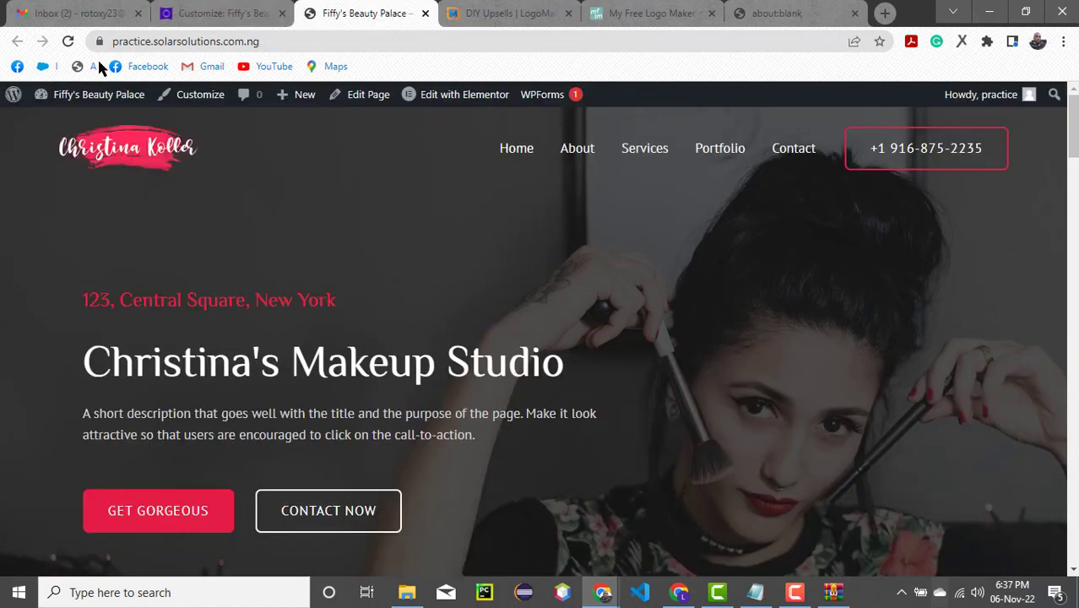
pyautogui.click(67, 42)
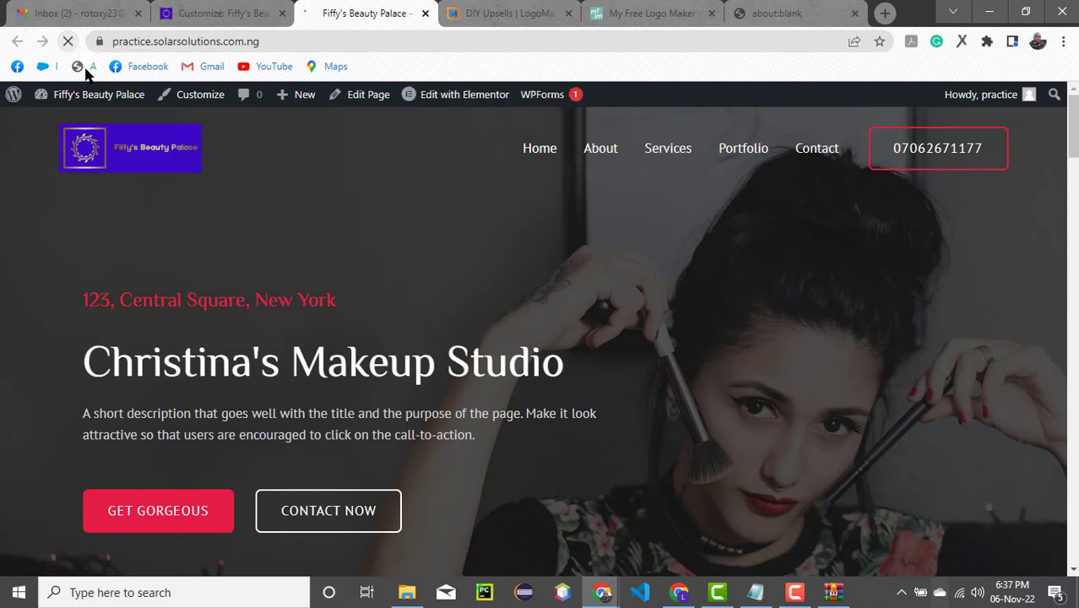
pyautogui.click(794, 596)
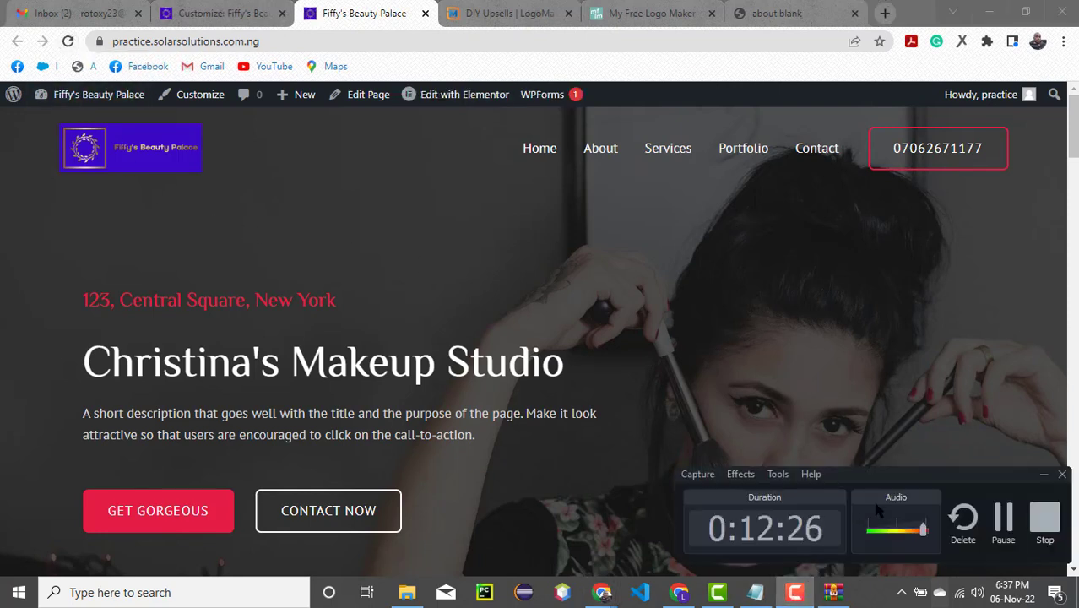